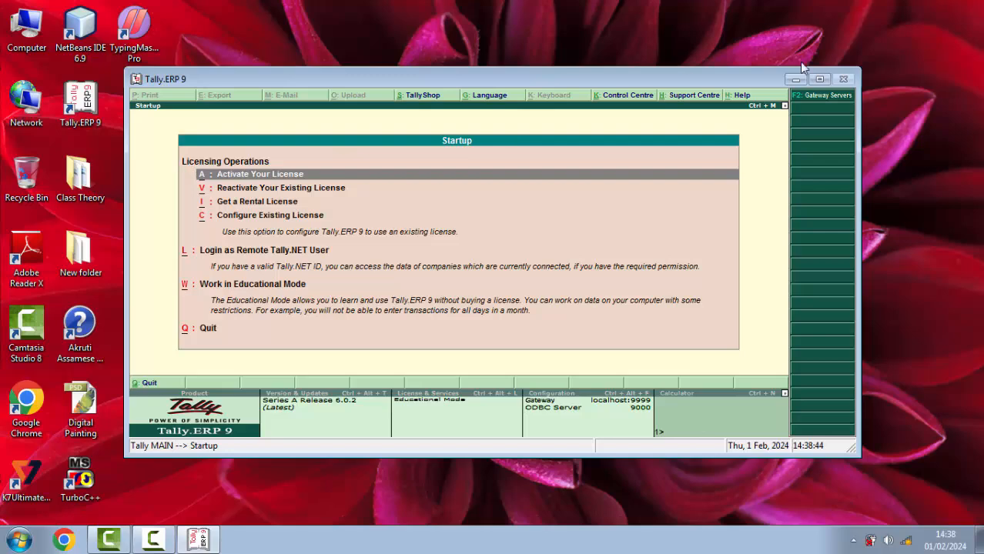
Maximize the Tally window and start working in Educational Mode
click(821, 81)
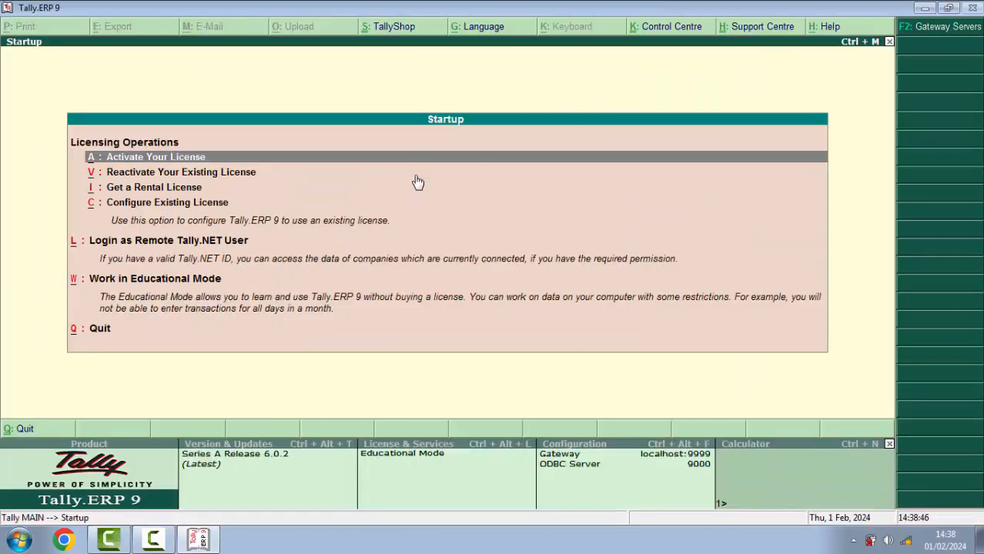
key(Down)
key(Down)
key(Down)
key(Down)
key(Down)
key(Down)
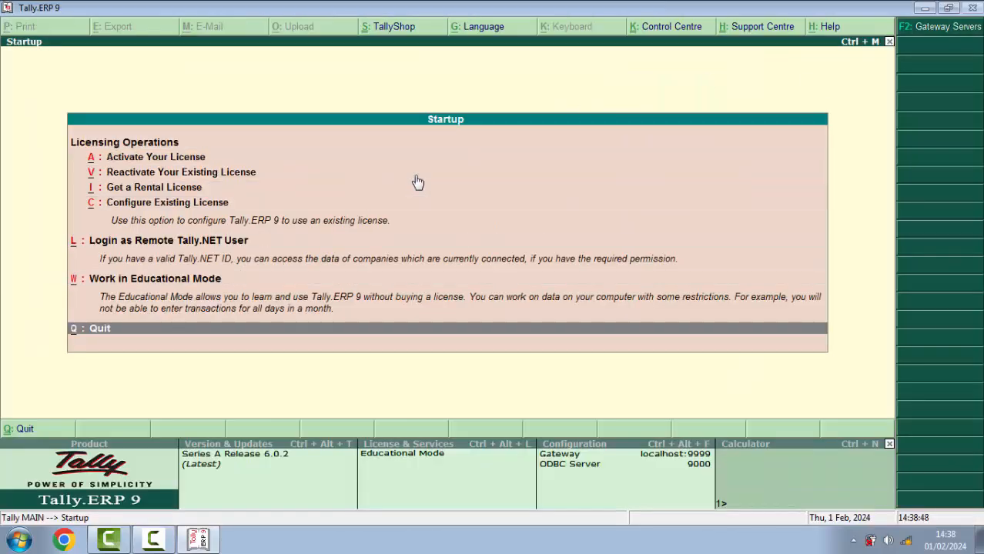
key(Up)
key(Return)
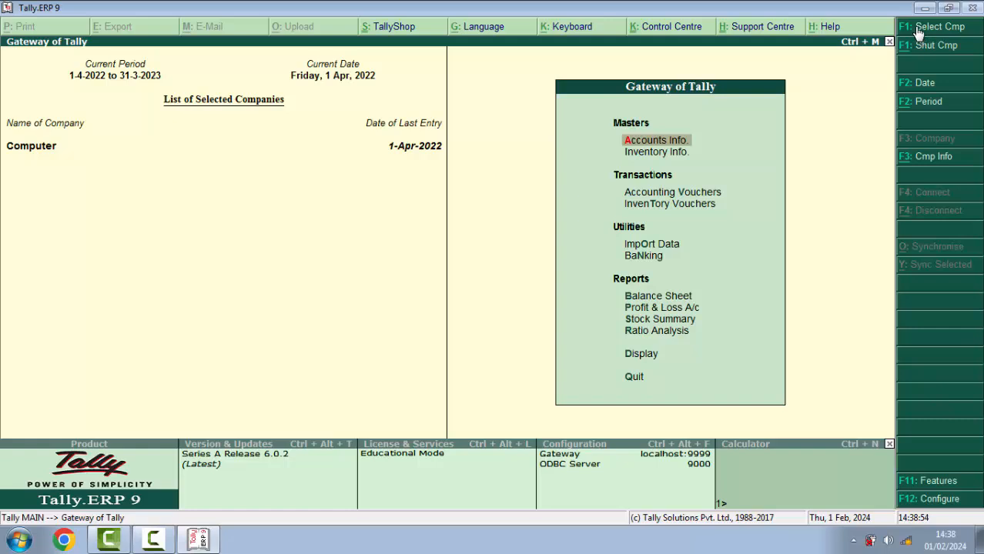
Go through the Company Info. menu (Alt+F3) to the Create Company form
click(924, 158)
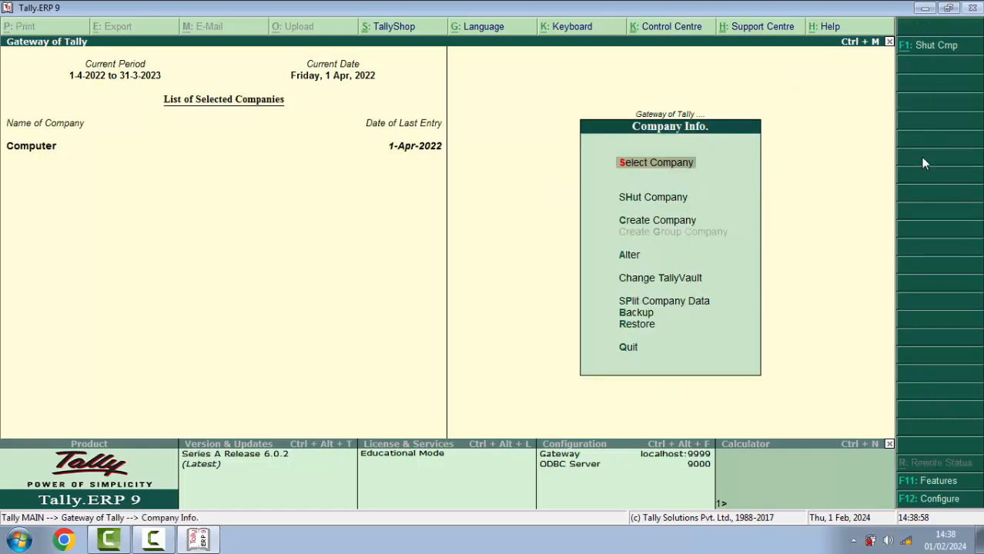
key(Escape)
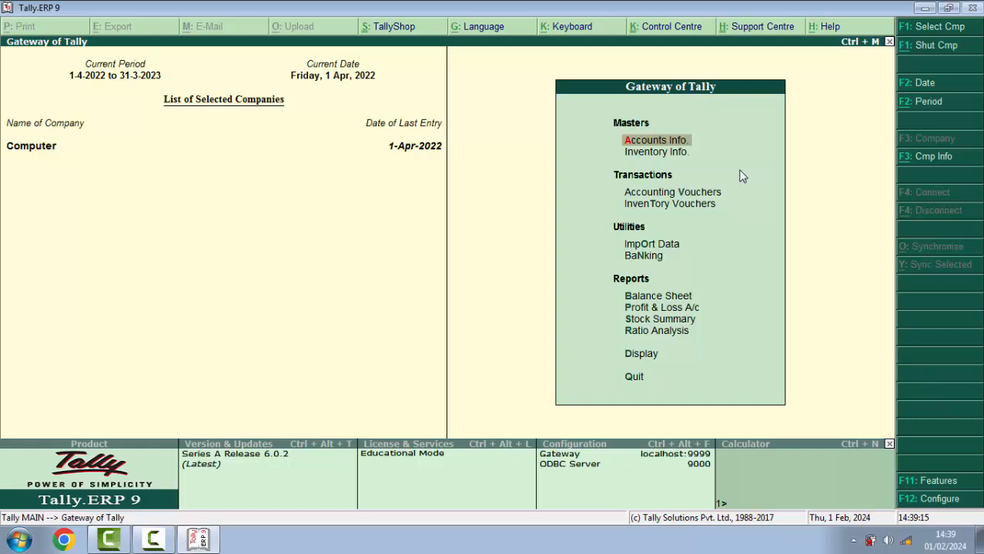
key(alt+F3)
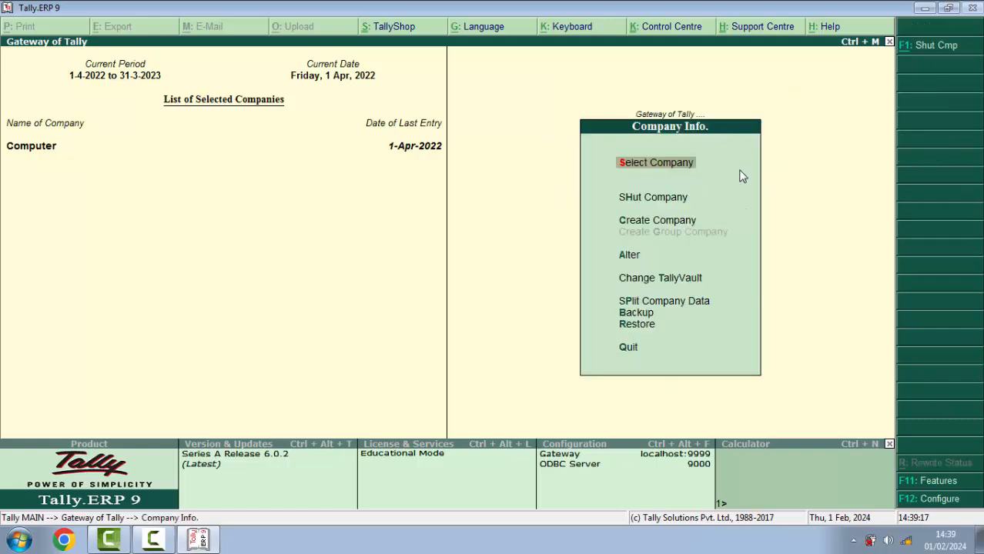
key(Down)
key(Down)
key(Down)
key(Up)
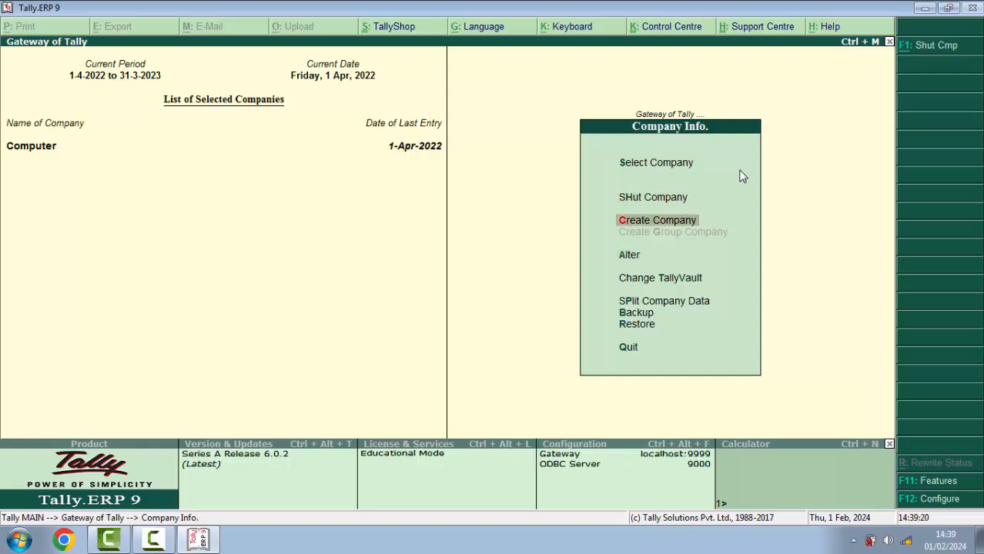
key(Return)
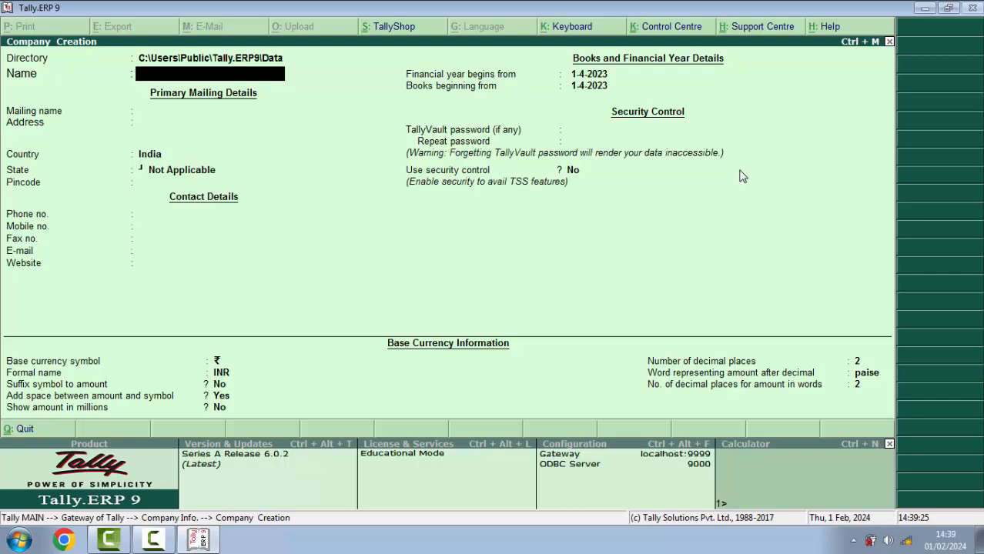
Enter company name 'Purchase and Sales', the address line, and state Assam
text(Purchase and Sales)
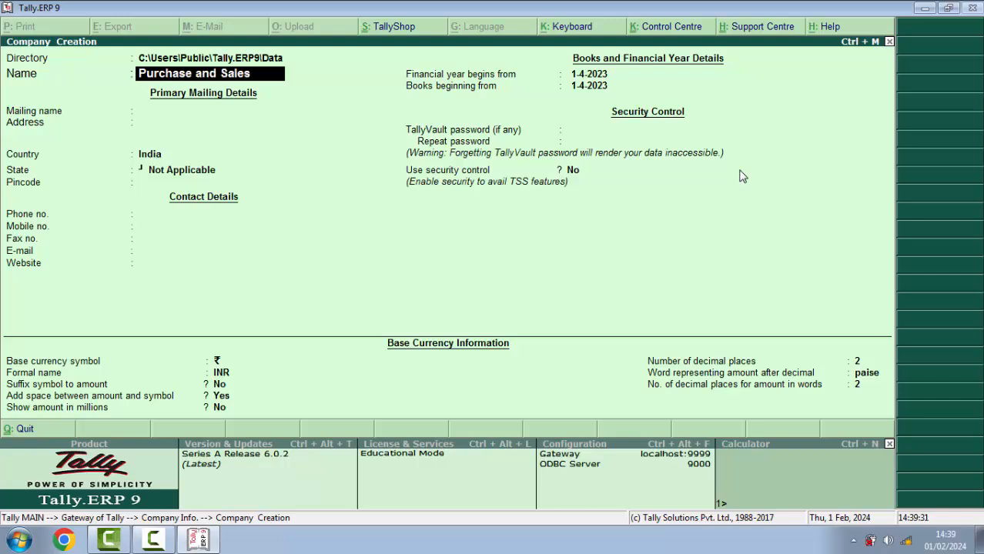
key(Return)
key(Return)
text(Di)
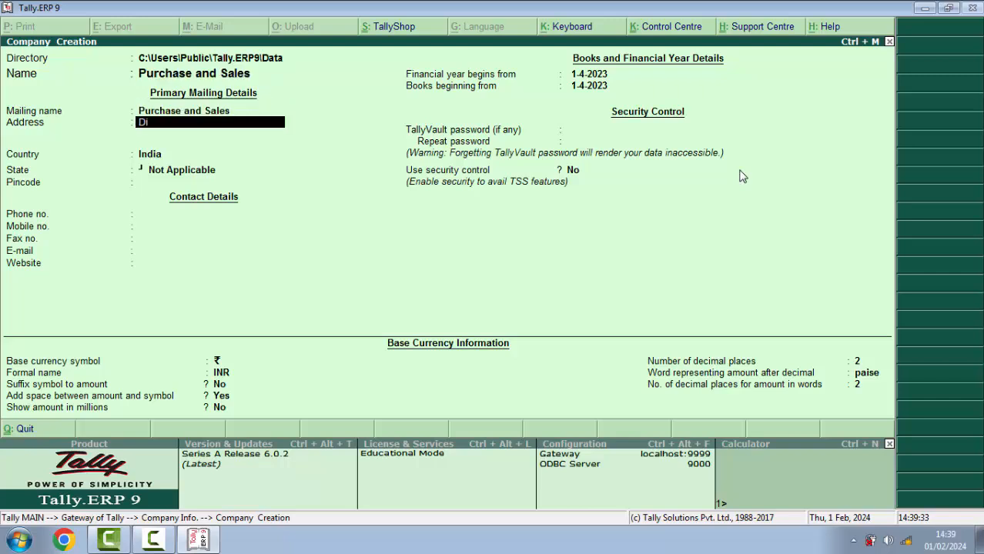
text(gboi Epitome)
key(Return)
key(Return)
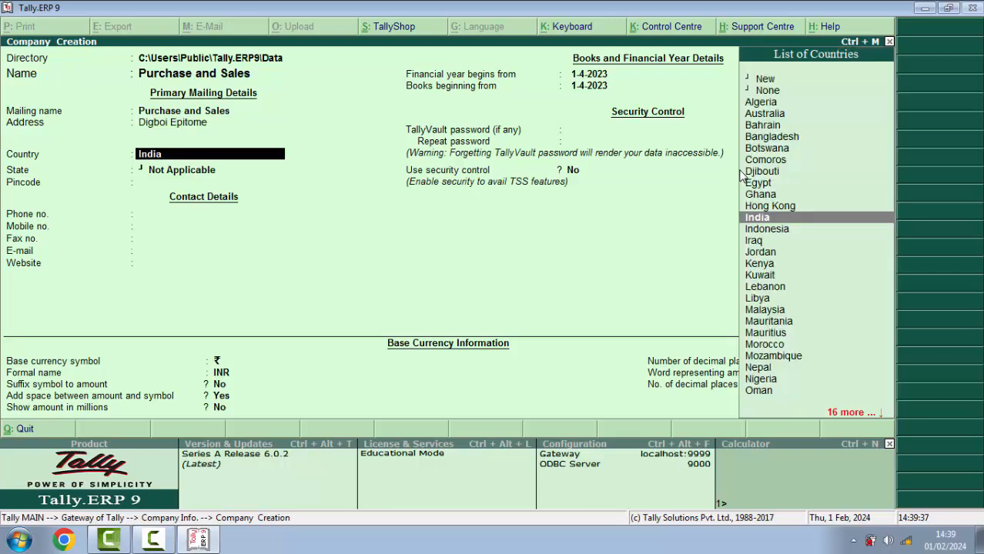
key(Return)
text(Assa)
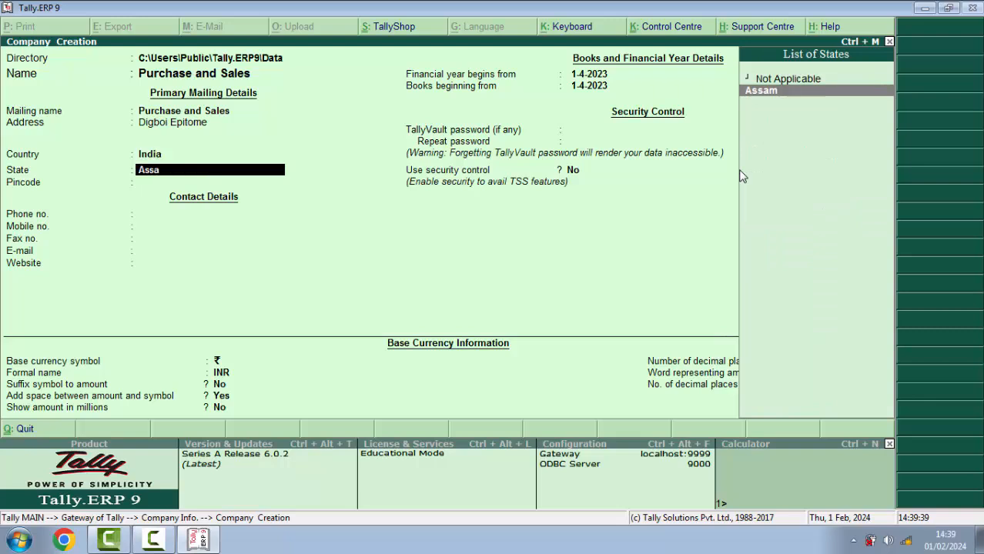
key(Return)
Fill in the pincode and phone number, skipping the remaining contact fields to the financial year
text(78)
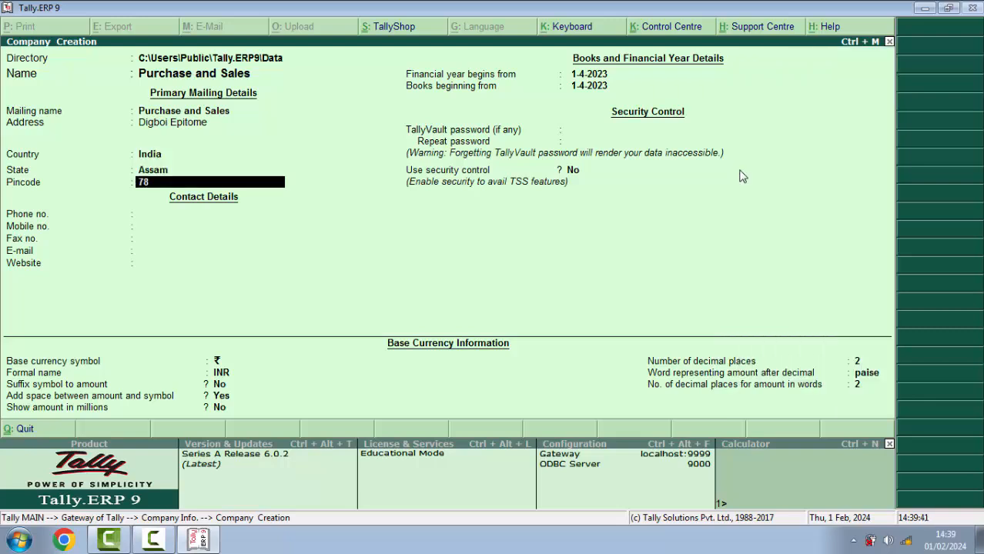
text(6171)
key(Return)
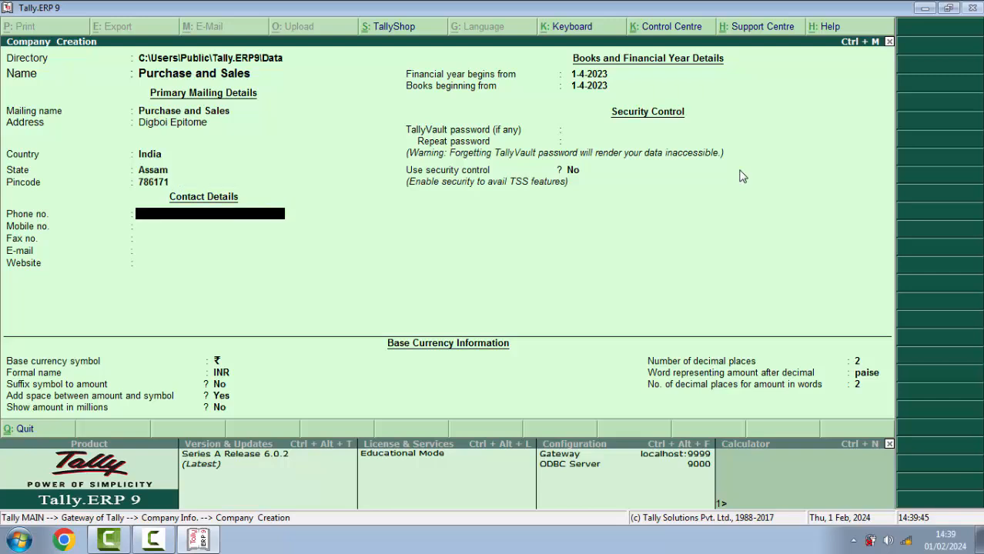
key(Return)
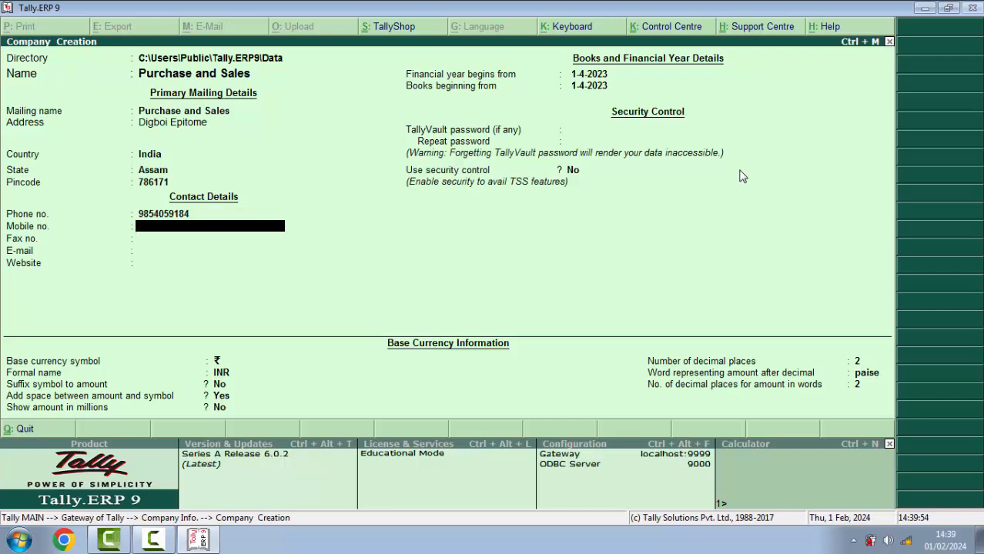
key(Return)
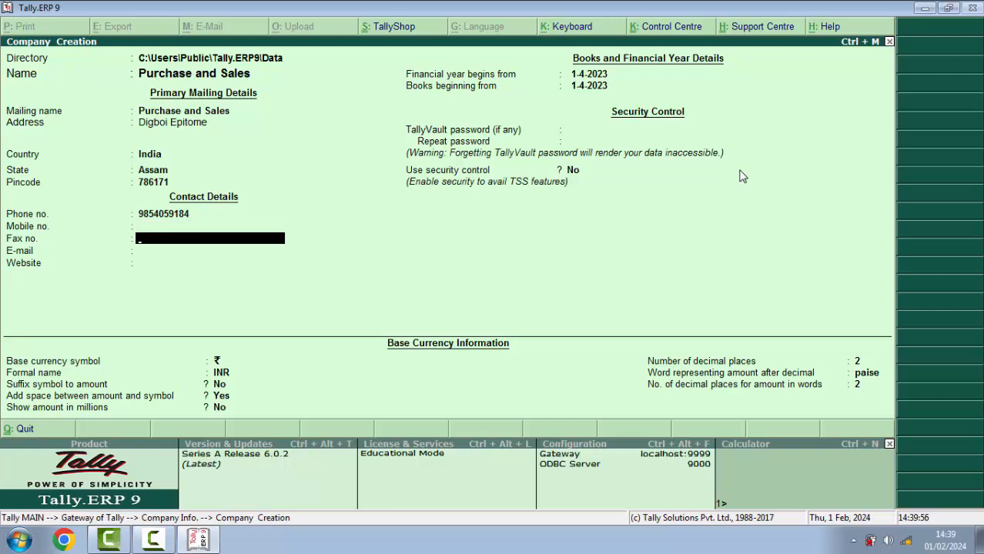
key(Return)
key(Return)
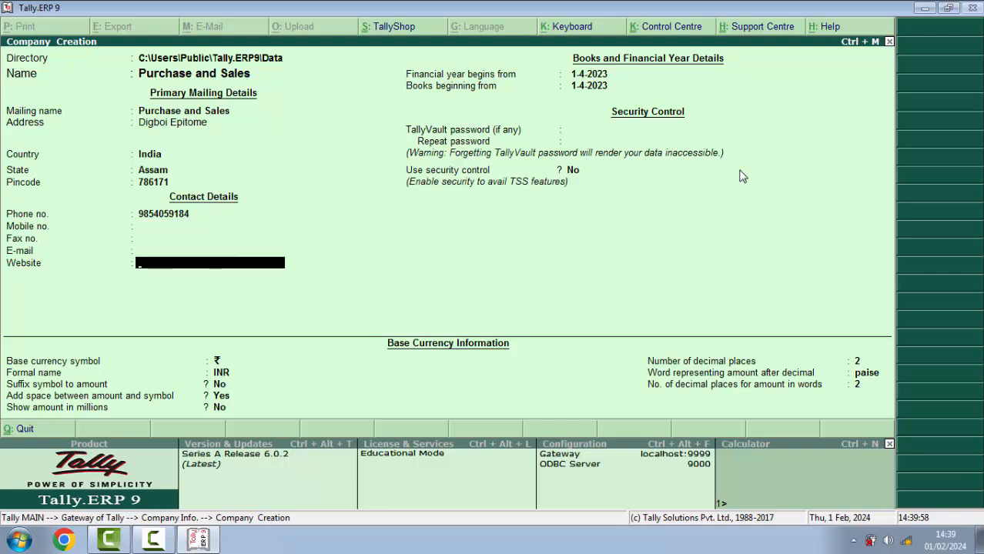
key(Return)
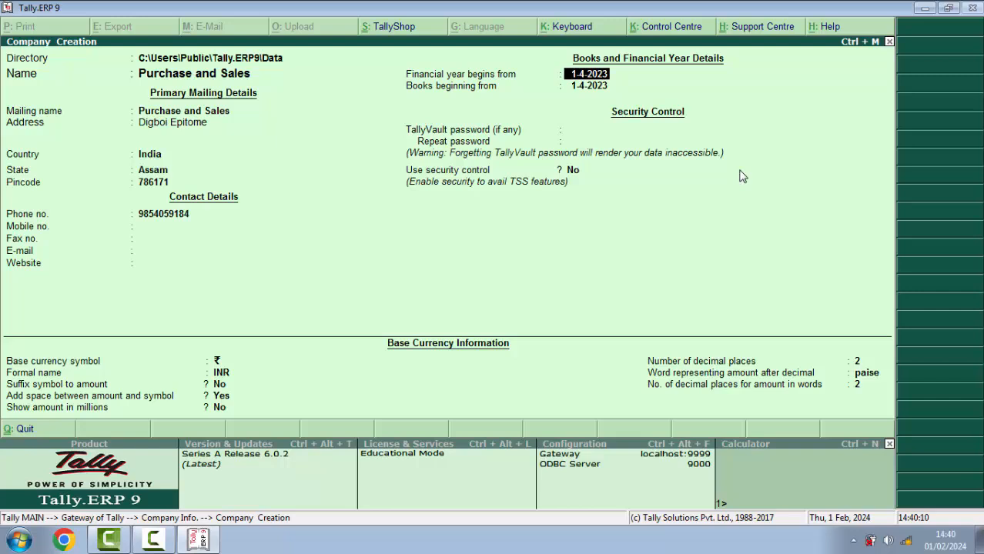
Set the financial year to begin 1-4-2023 and accept the new company
text(1-4-2023)
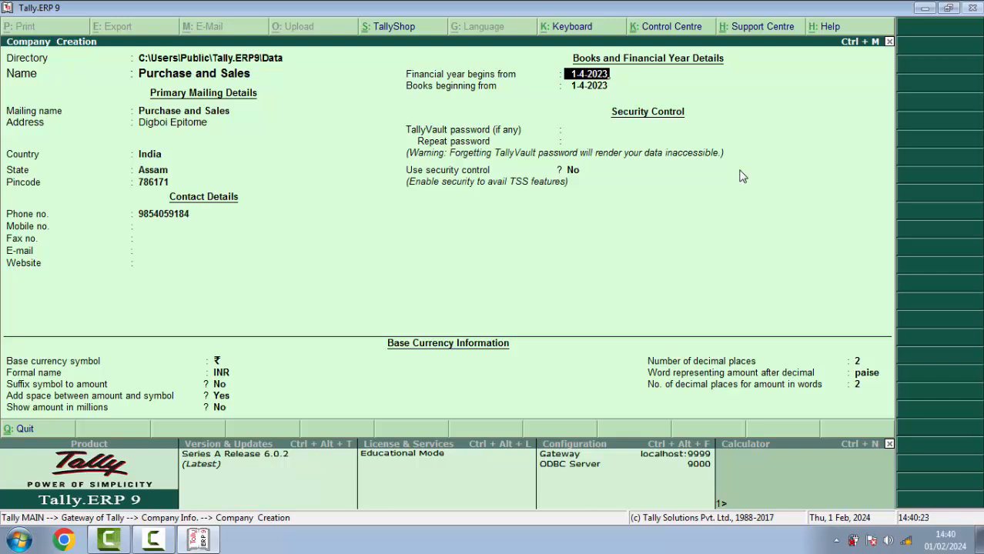
key(Return)
key(Return)
key(Return)
key(Return)
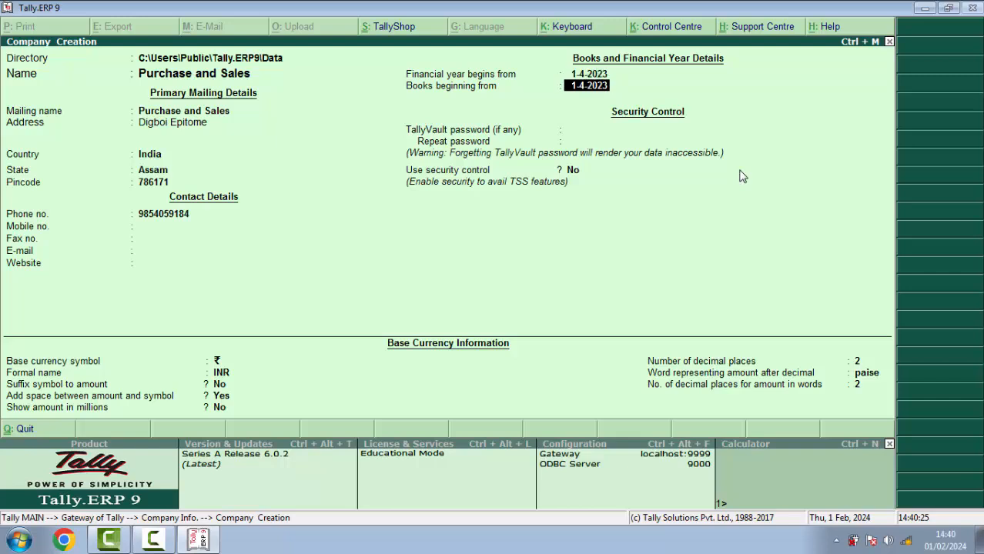
key(Return)
key(Return)
key(Return)
key(Return)
key(Return)
key(Return)
key(Return)
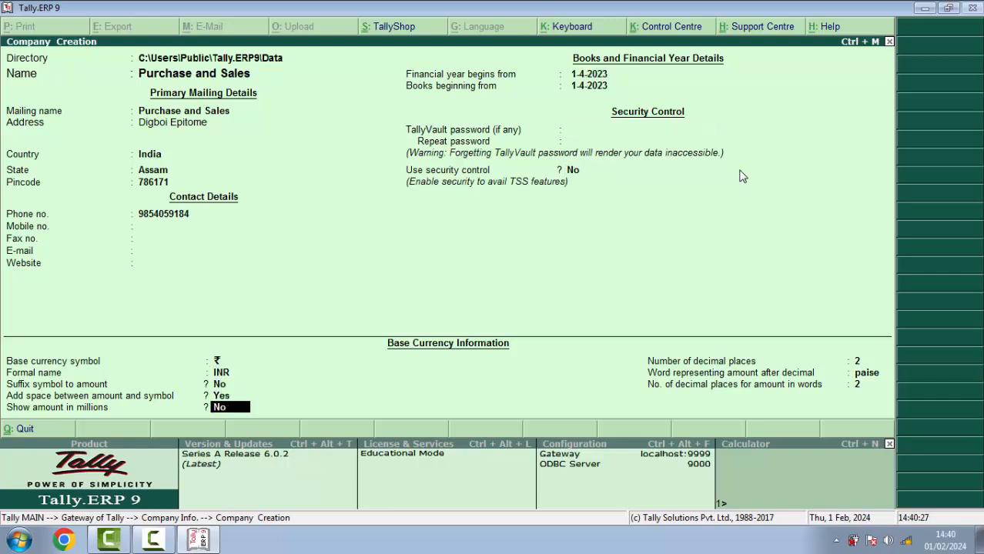
key(Return)
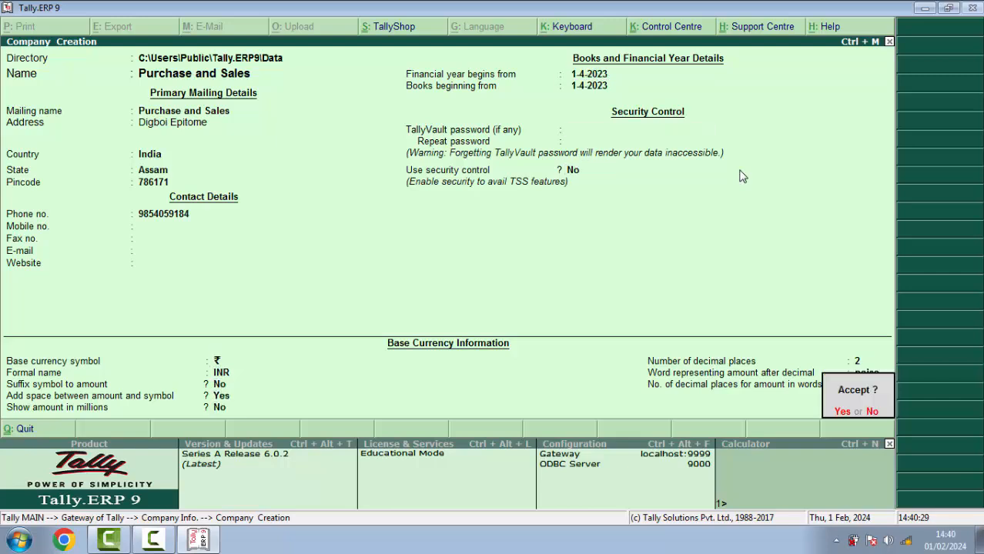
key(Return)
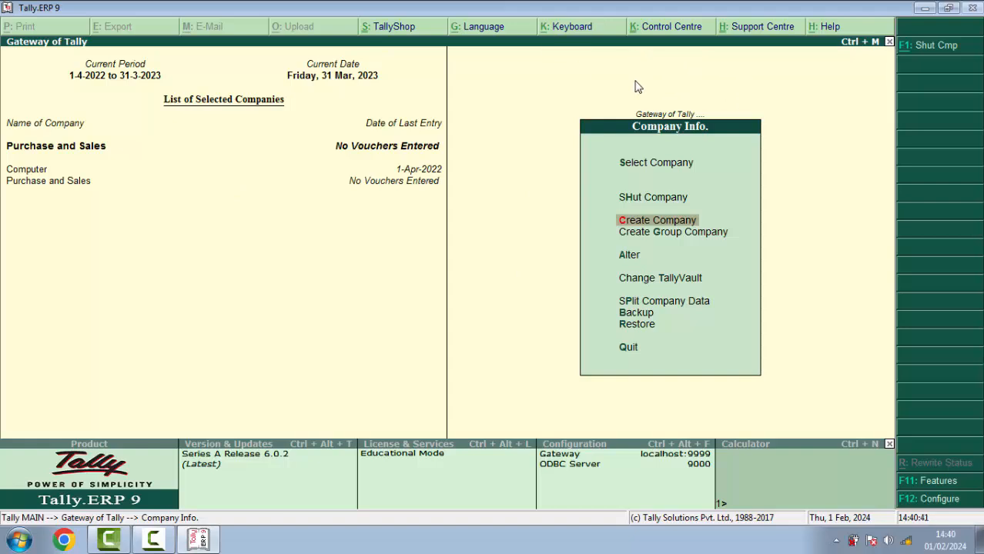
Open Ledger Creation under Accounts Info., dismissing the antivirus reminder
key(Escape)
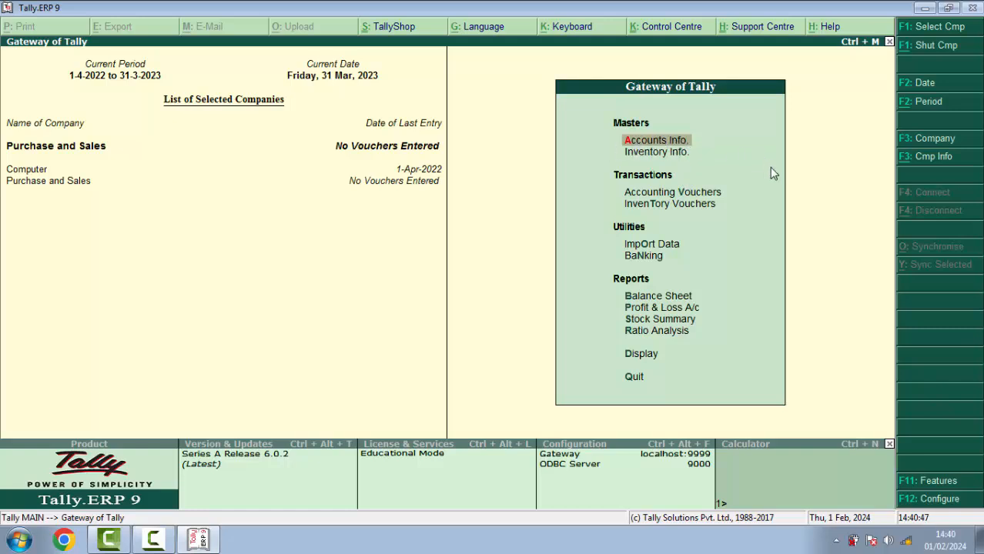
key(Return)
key(Down)
key(Return)
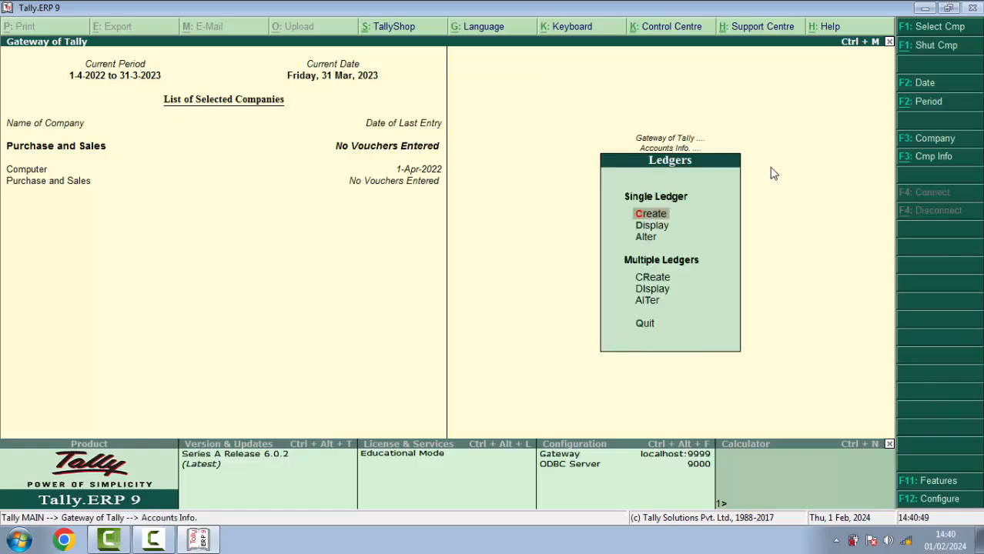
key(Return)
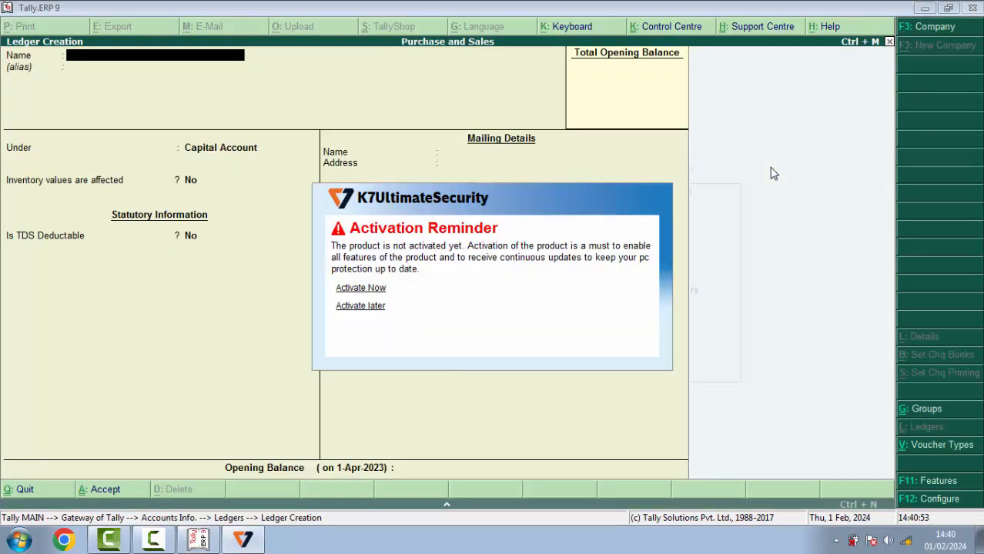
click(373, 307)
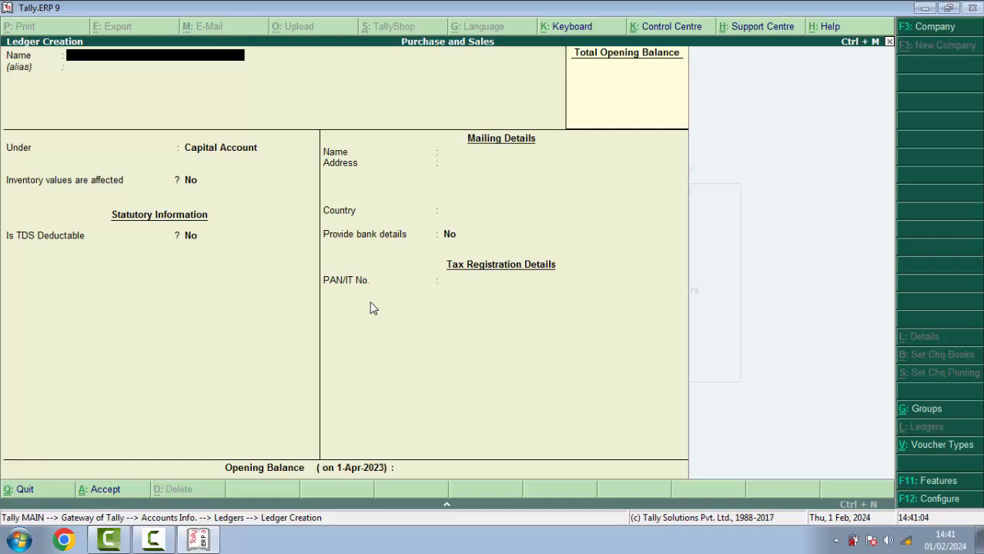
Create the ledger 'Capital A/c' under Capital Account
text(Capital A/c)
key(Return)
key(Return)
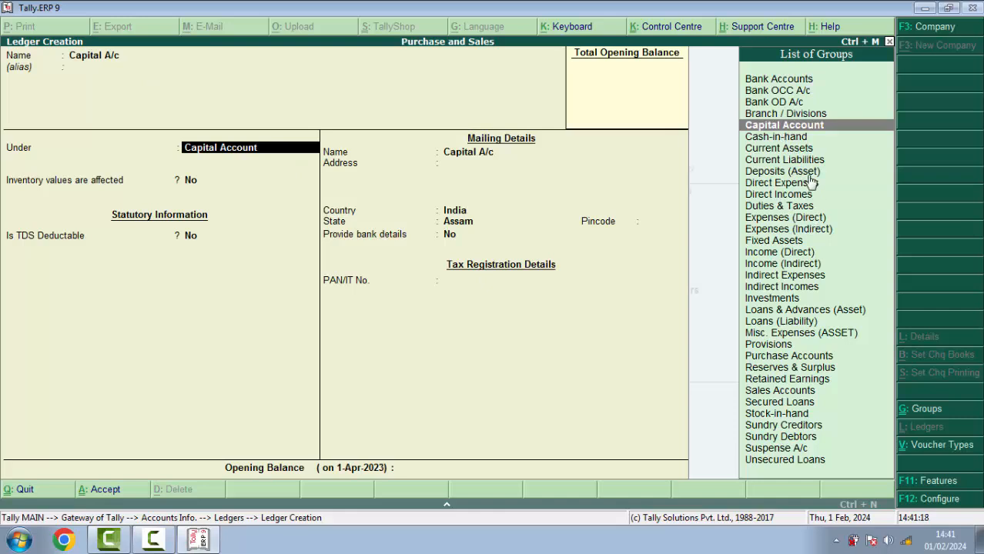
key(Return)
key(Return)
key(Return)
key(Return)
key(Return)
key(Return)
key(Return)
key(Return)
key(Return)
key(Return)
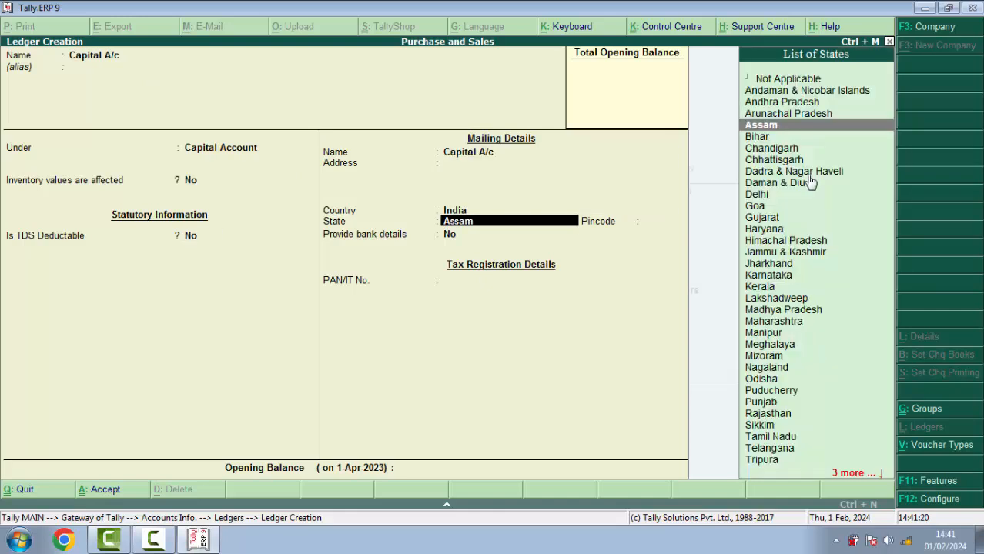
key(Return)
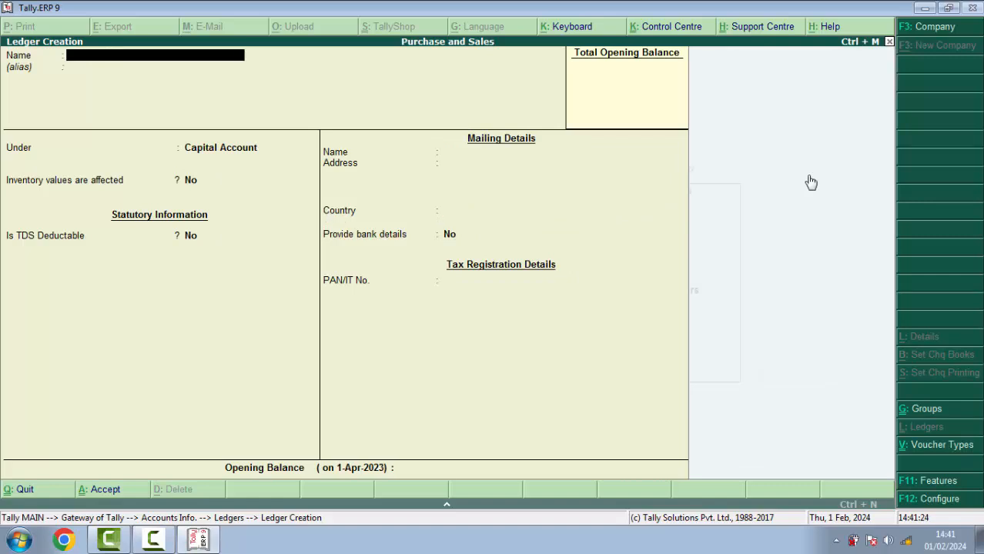
Create ledgers 'Purchase A/c' under Purchase Accounts and 'Sales A/c' under Sales Accounts
text(Purchase A/c)
key(Return)
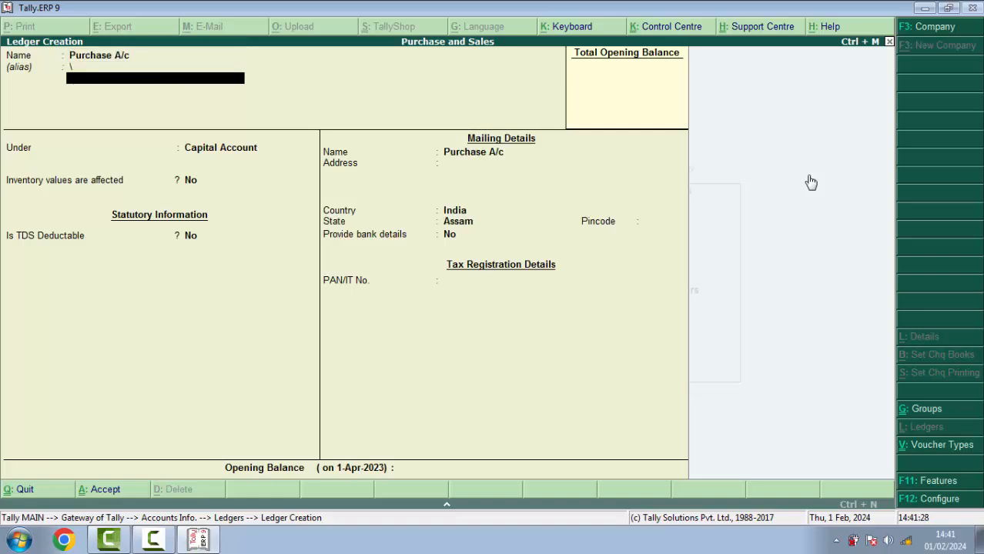
key(BackSpace)
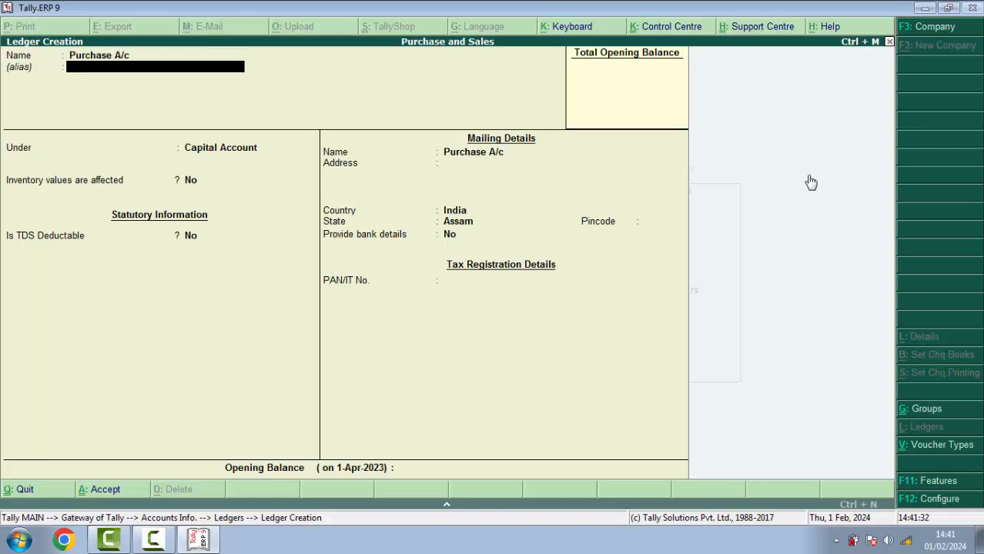
key(Return)
text(Pur)
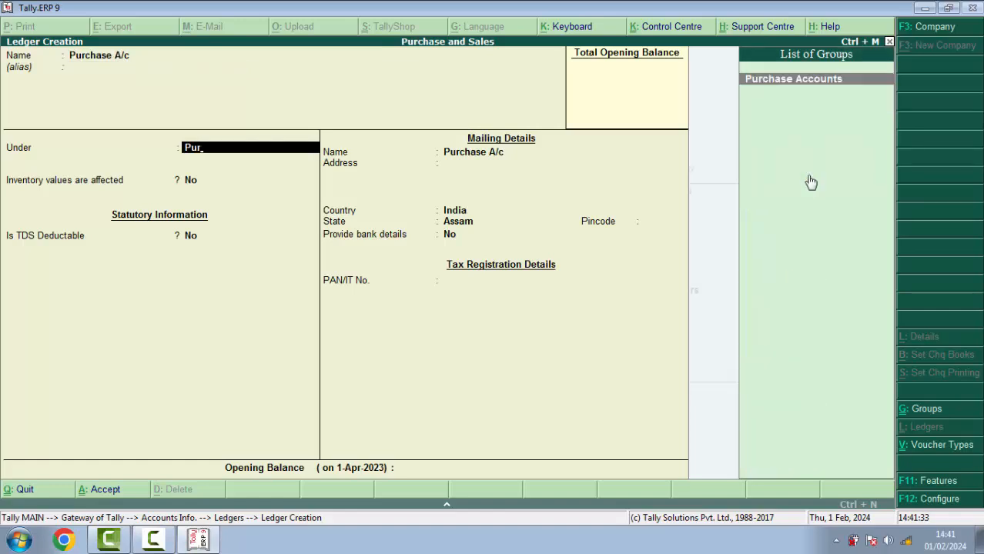
key(Return)
key(Return)
key(Return)
key(Return)
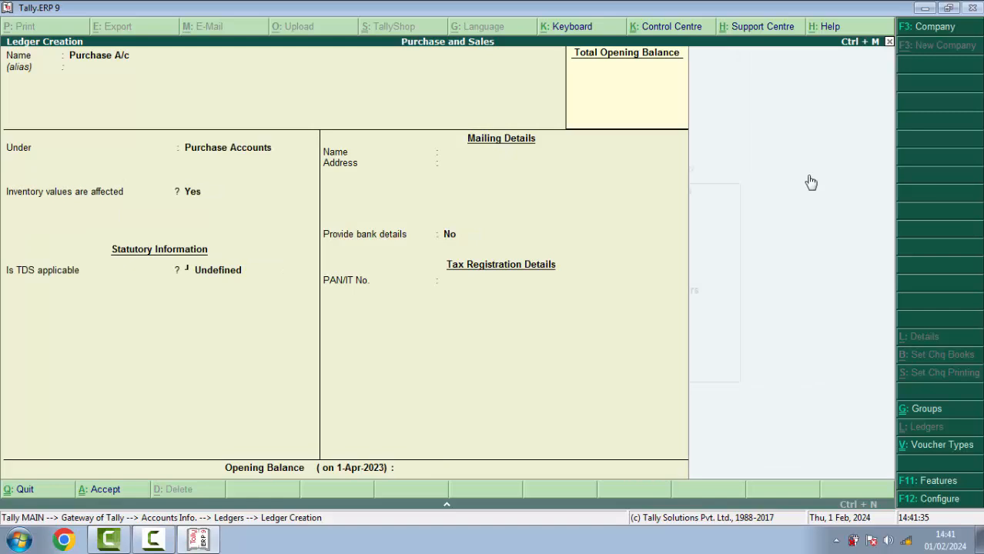
text(Sales A/c)
key(Return)
text(Sales)
key(Return)
key(Return)
key(Return)
key(Return)
Create the supplier's creditor ledger under Sundry Creditors
text(y)
text(Ram Cr)
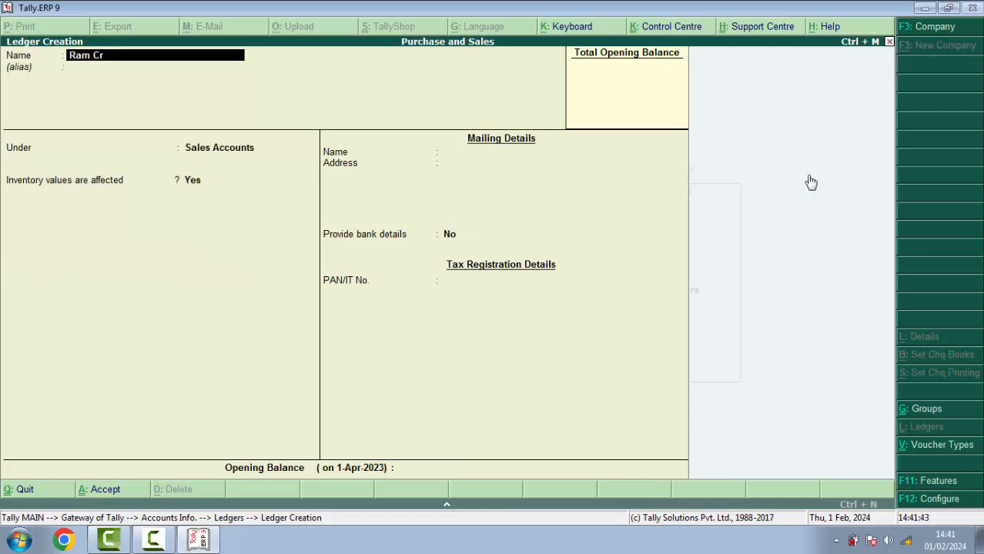
key(Return)
text(Sun)
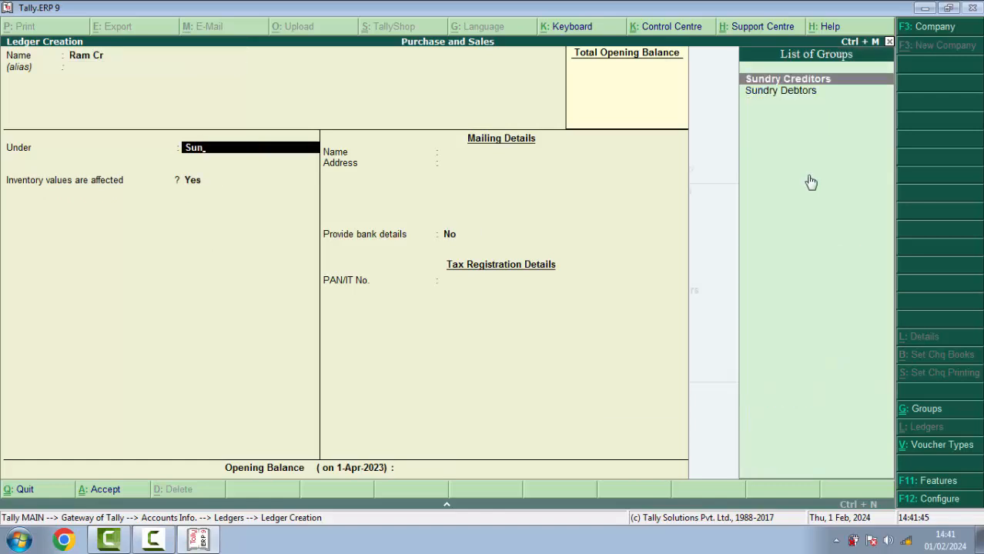
key(Return)
key(Return)
key(Return)
key(Return)
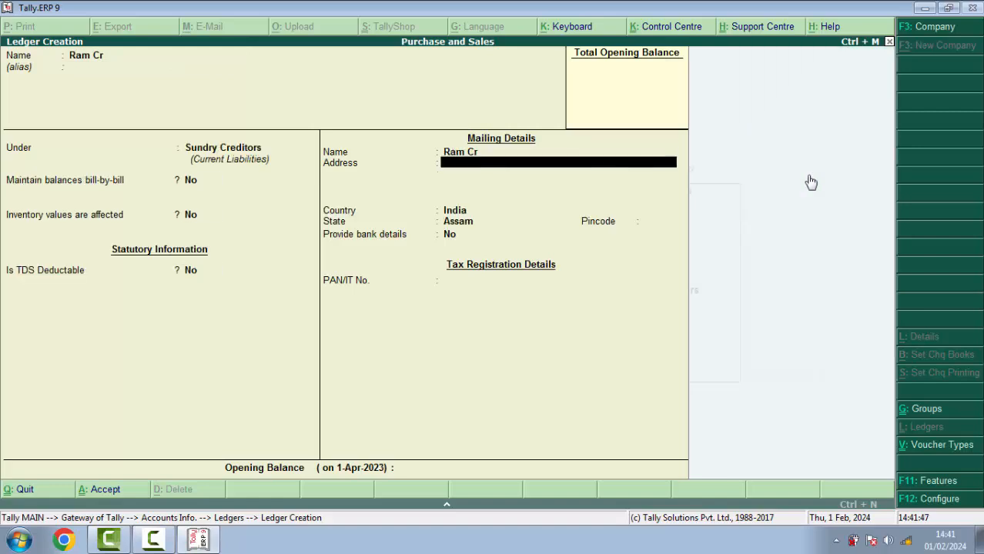
key(BackSpace)
key(BackSpace)
key(BackSpace)
key(BackSpace)
key(BackSpace)
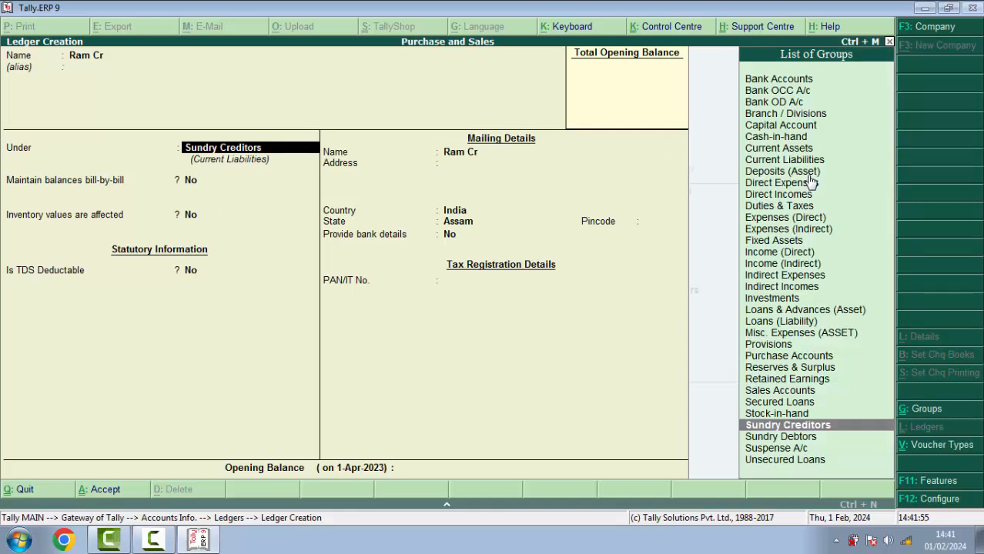
key(Return)
key(Return)
key(Return)
key(Return)
key(Return)
key(Return)
key(Return)
key(Return)
key(Return)
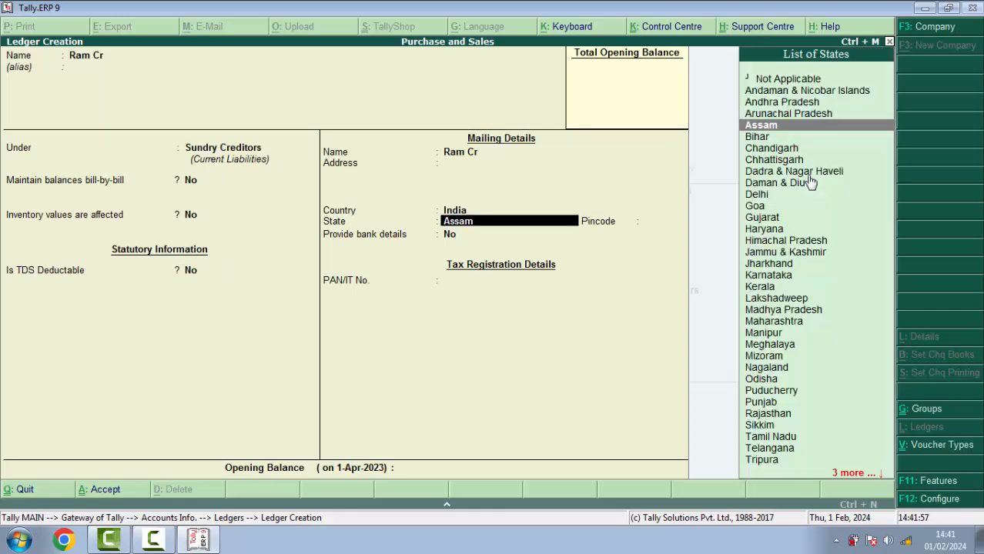
key(Return)
key(Return)
key(Return)
key(Return)
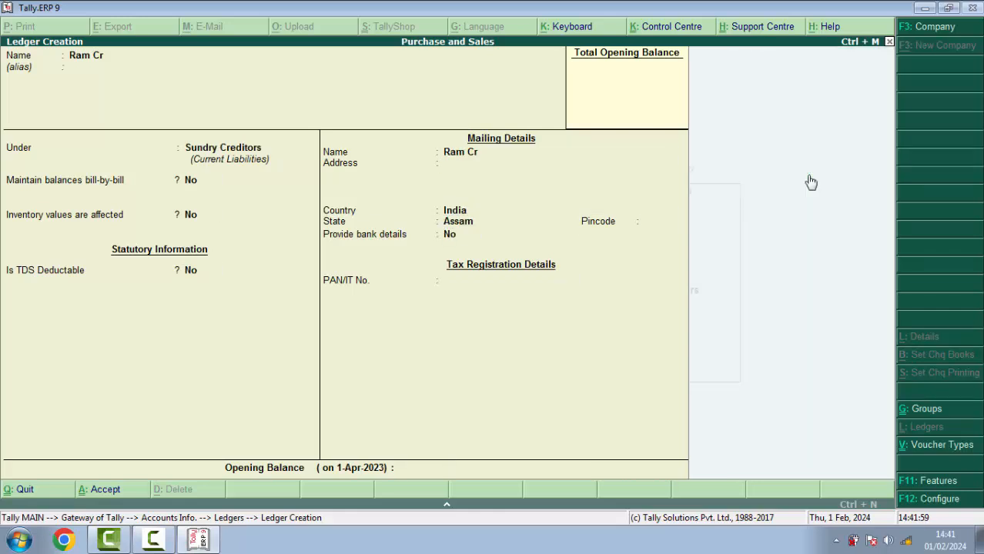
Create the customer's debtor ledger under Sundry Debtors and quit ledger creation
text(Shyam Dr)
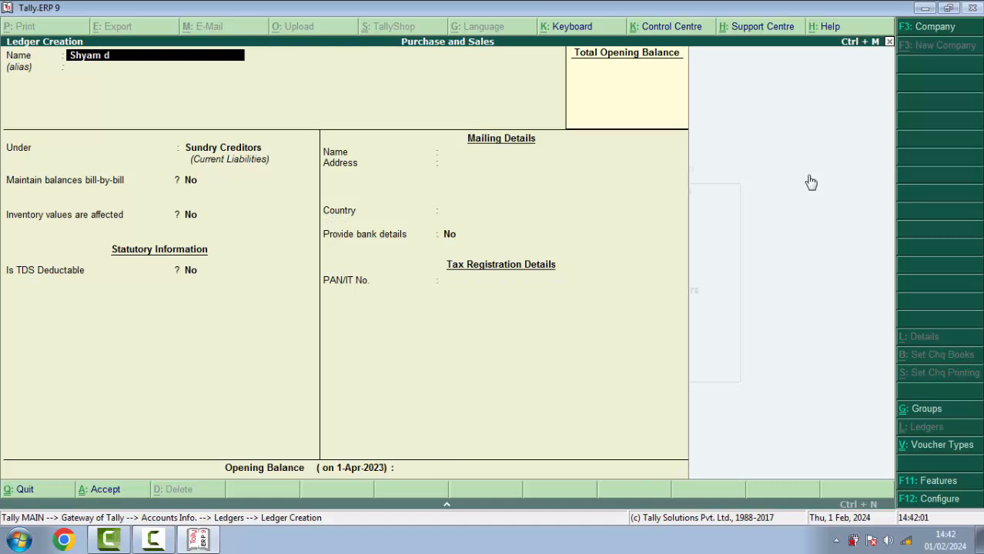
key(Return)
key(Return)
text(Sun)
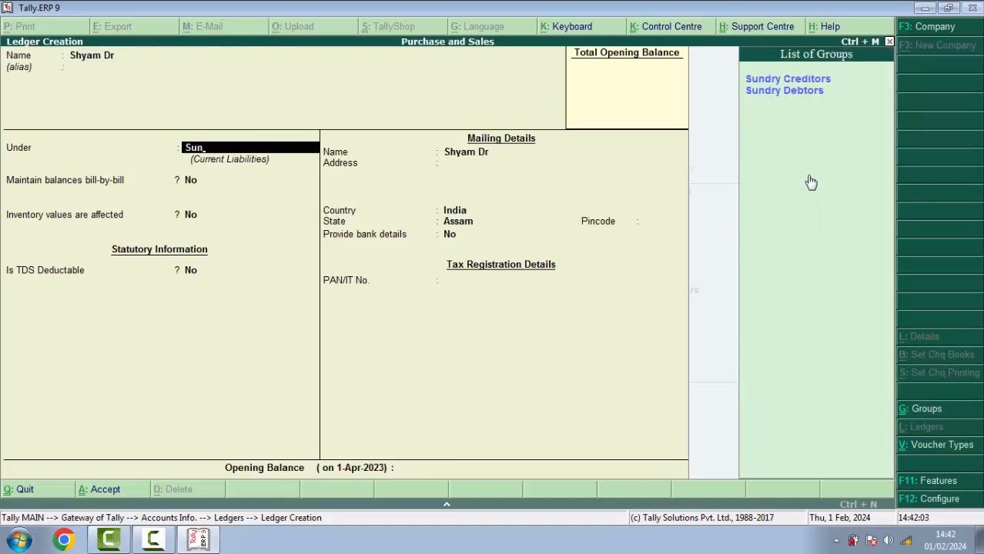
key(Down)
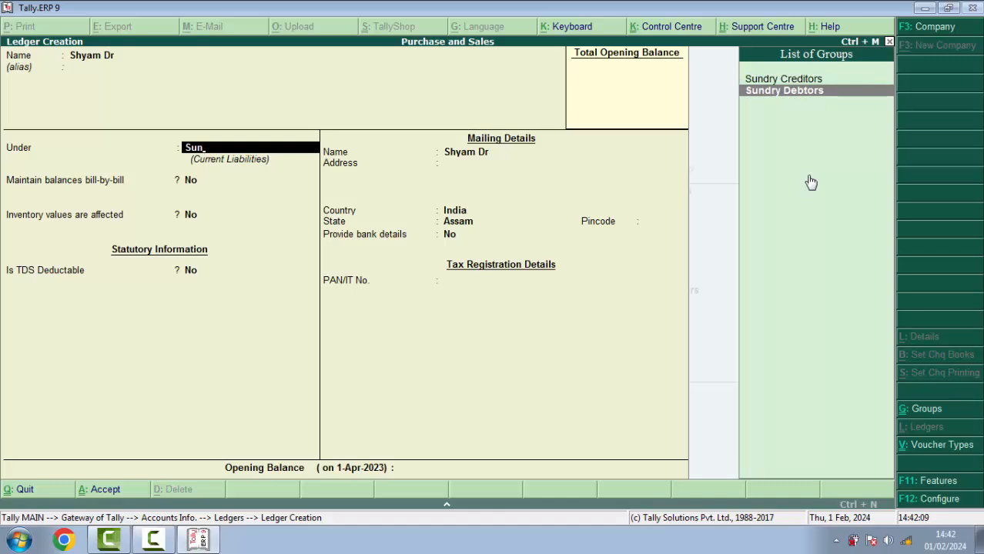
key(Return)
key(Return)
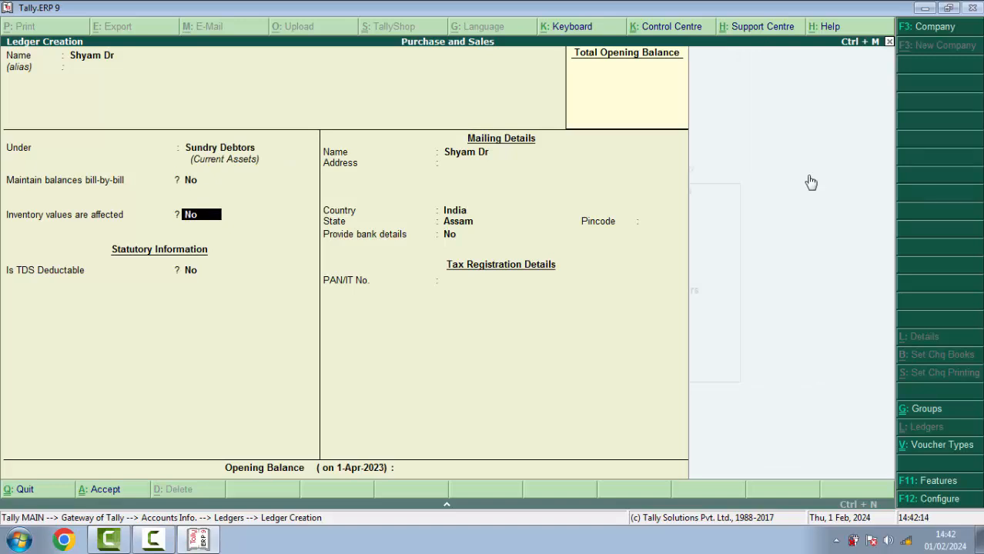
key(Return)
key(Return)
key(Return)
key(Return)
key(Return)
key(Return)
key(Return)
key(Return)
key(Return)
key(Return)
key(Return)
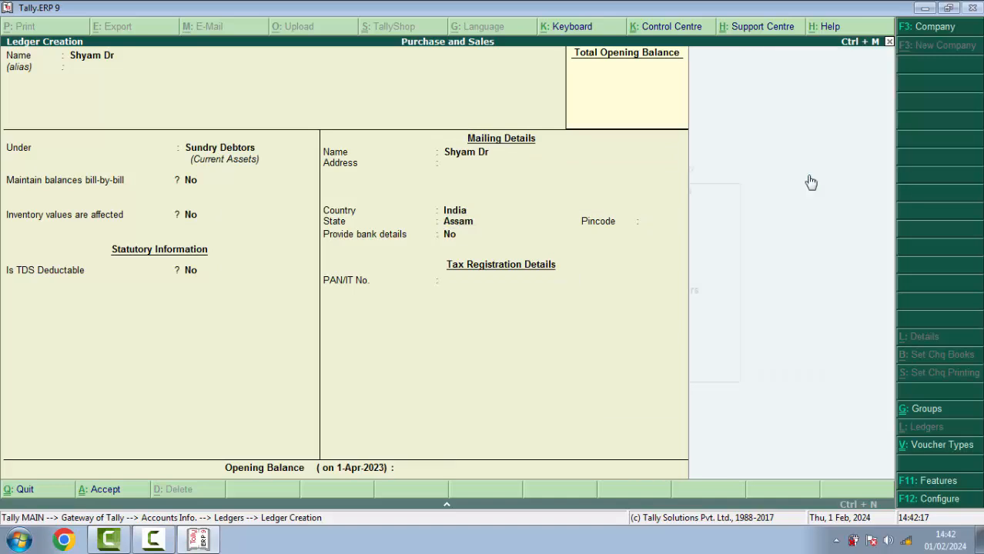
key(Escape)
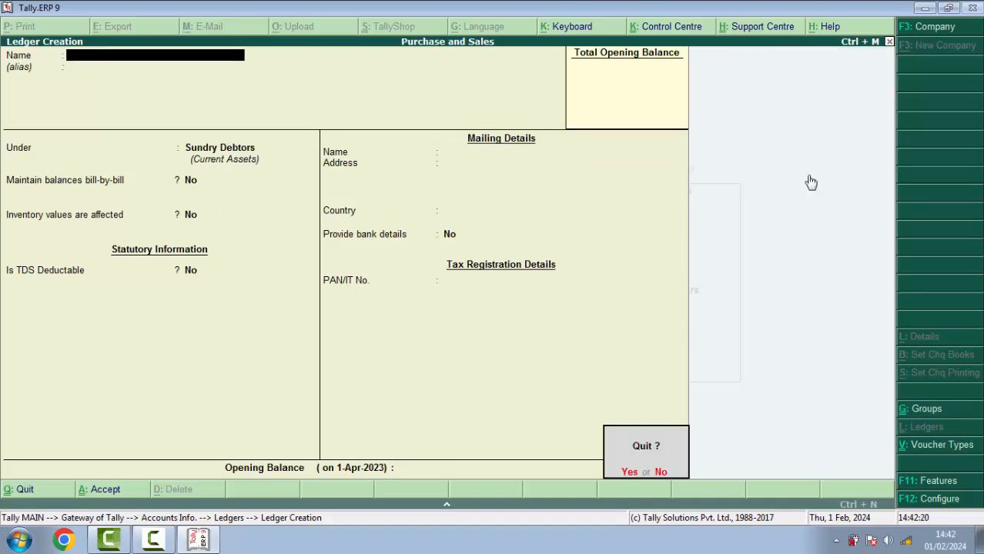
key(Return)
key(Escape)
key(Escape)
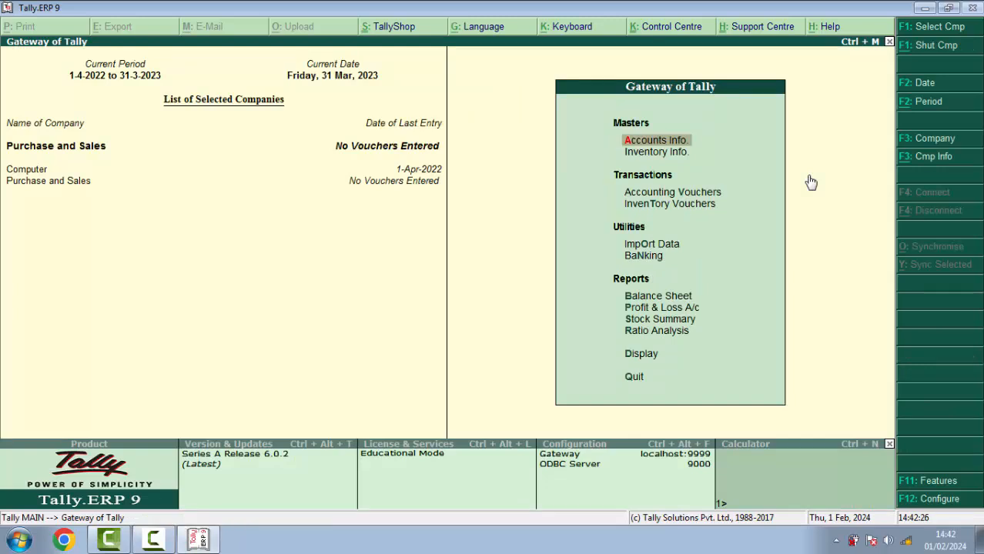
Enter Inventory Info. and open the Stock Groups menu
key(Down)
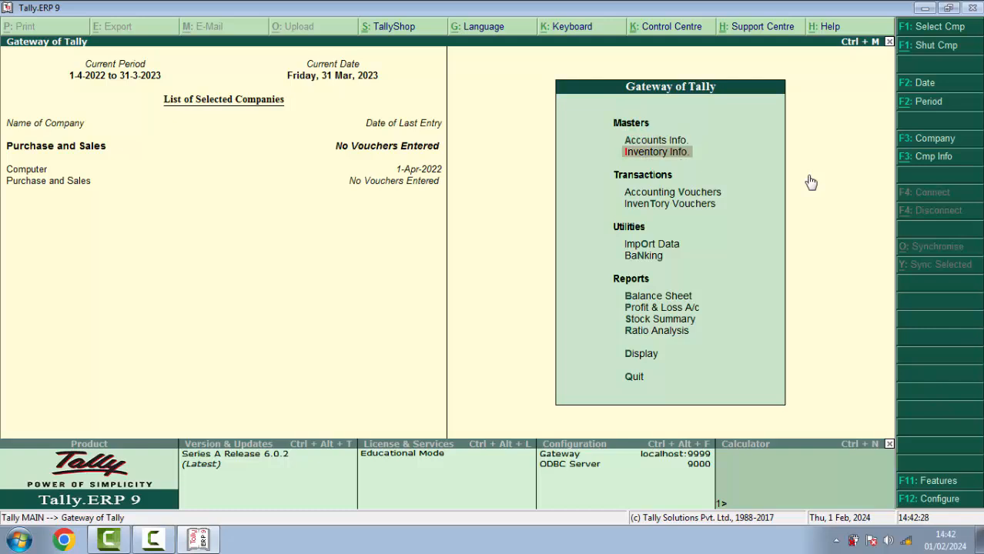
key(Return)
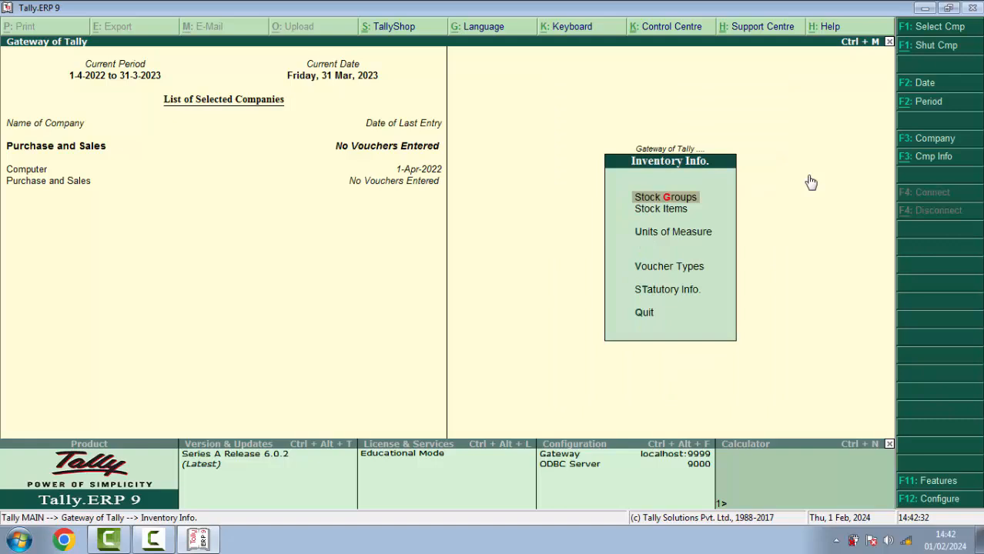
key(Down)
key(Down)
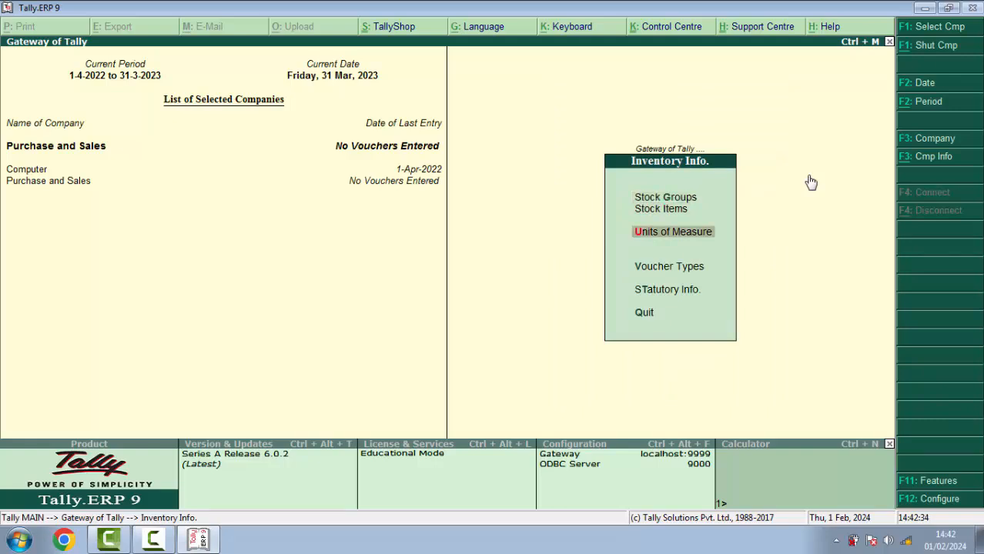
key(Up)
key(Up)
key(Down)
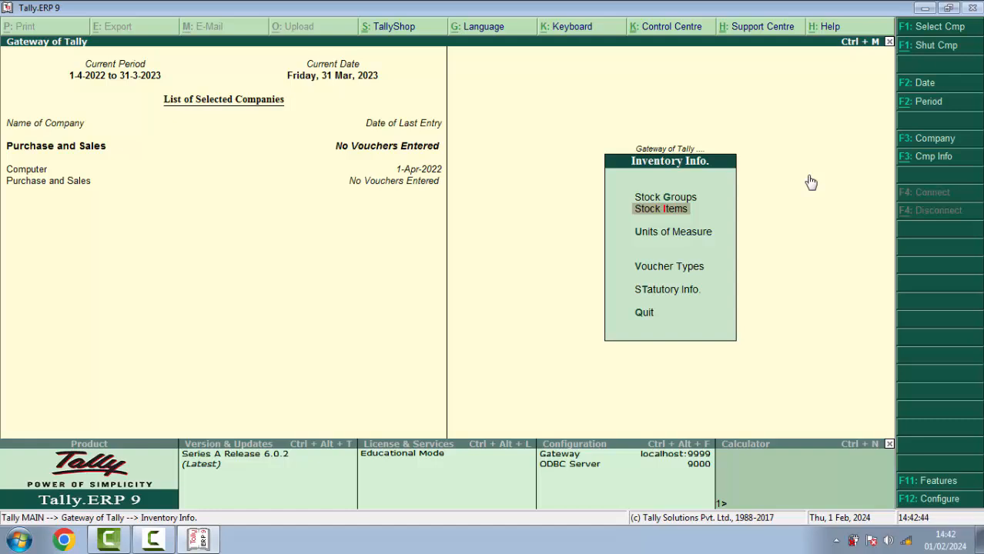
key(Up)
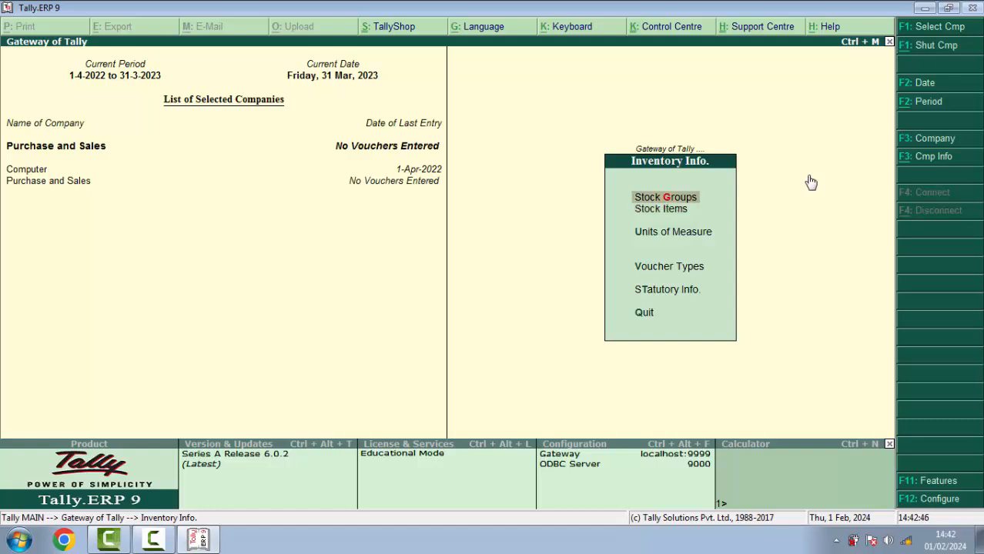
key(Down)
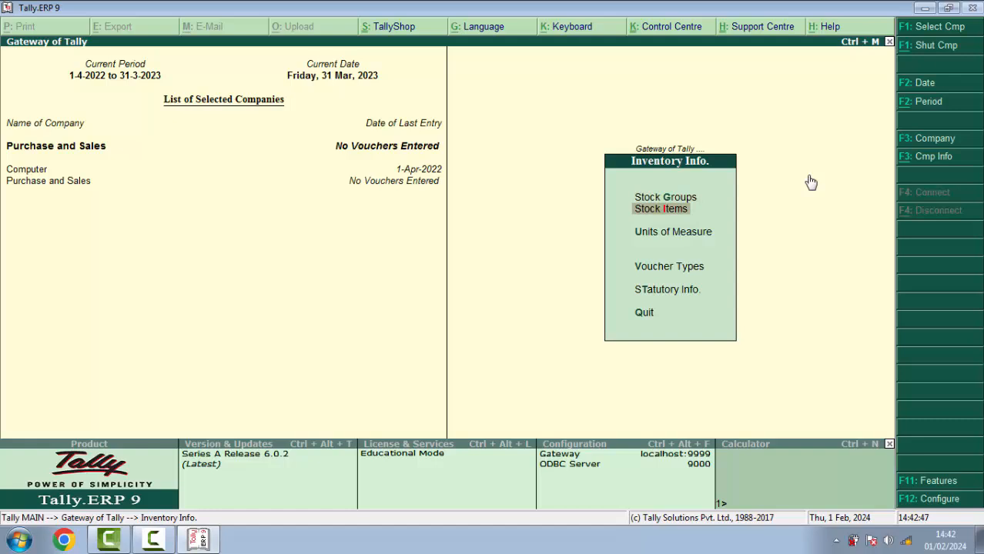
key(Down)
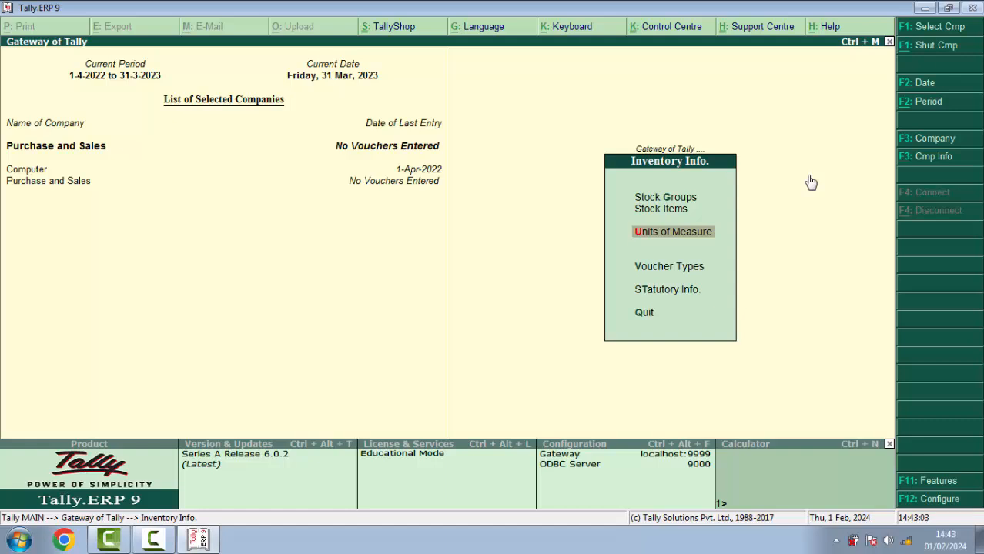
key(Up)
key(Up)
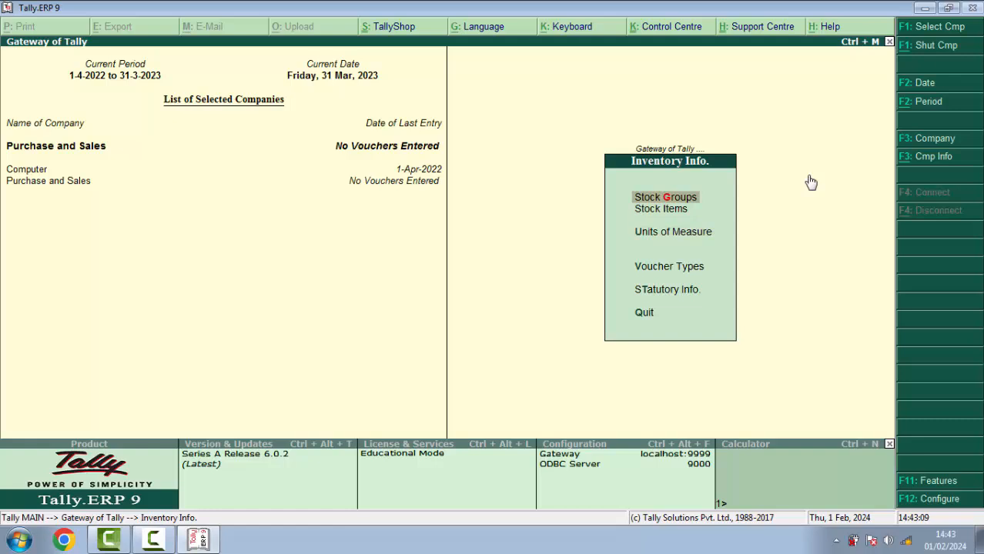
key(Return)
key(Return)
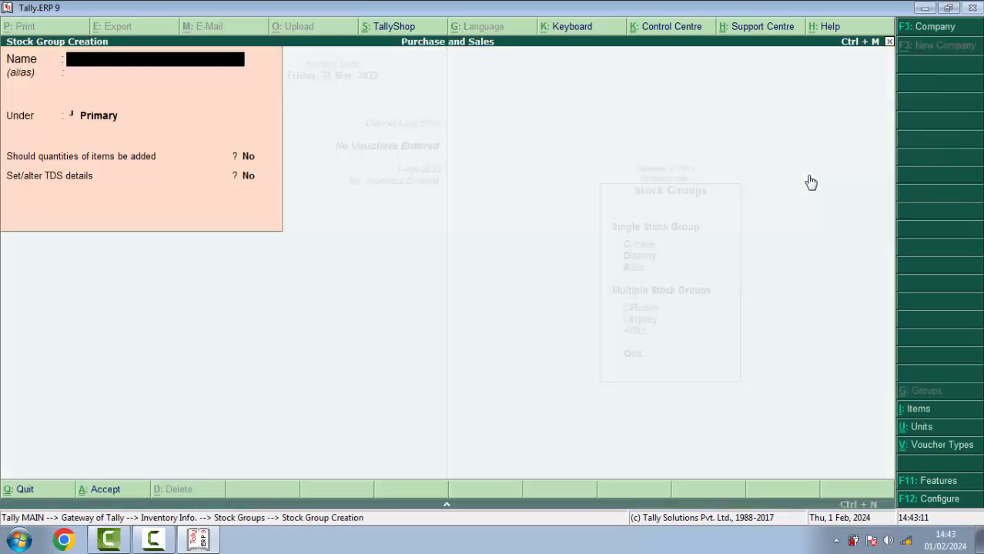
Create the stock group 'Computer' under Primary
text(Compu)
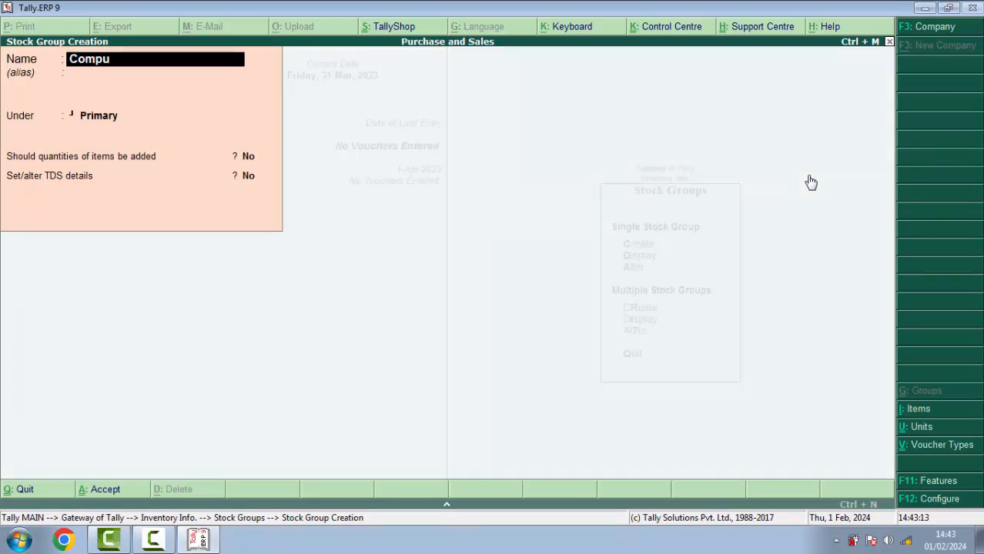
text(ter)
key(Return)
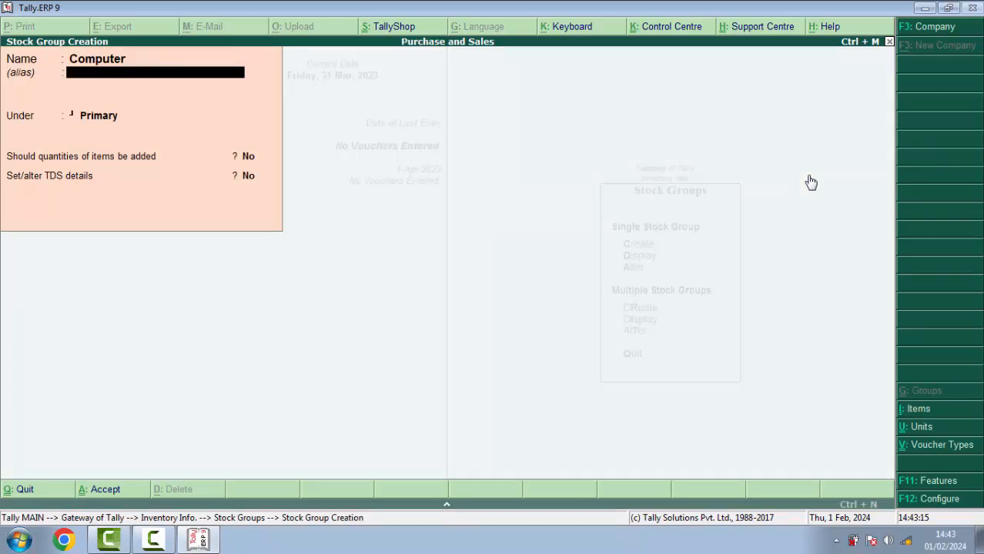
key(Return)
key(Return)
key(Return)
Create the simple unit Pcs (Pieces) with 0 decimal places, then go to Stock Items
key(Return)
key(Return)
key(Escape)
key(Return)
key(Escape)
key(Down)
key(Down)
key(Return)
key(Return)
text(Pcs)
key(Return)
text(Pieces)
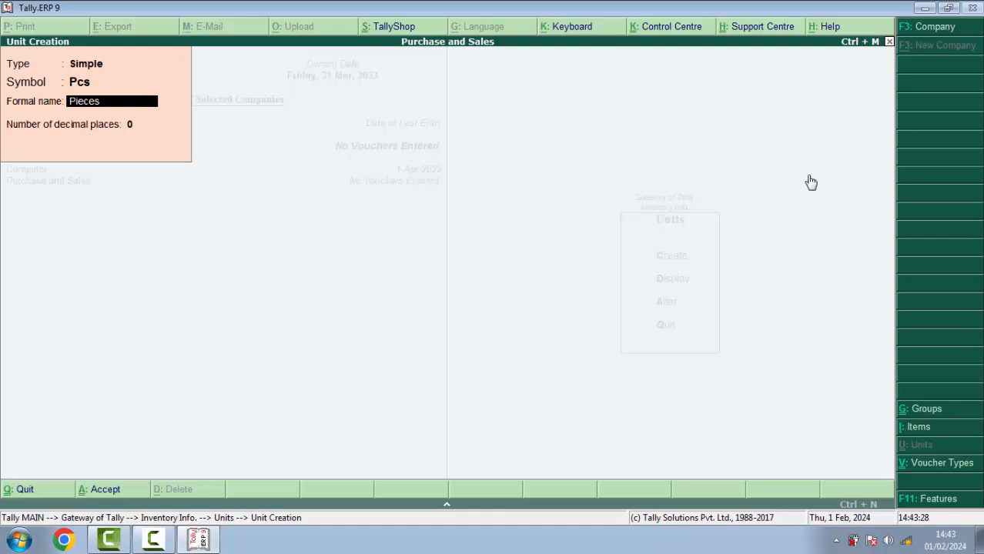
key(Return)
key(Return)
key(Return)
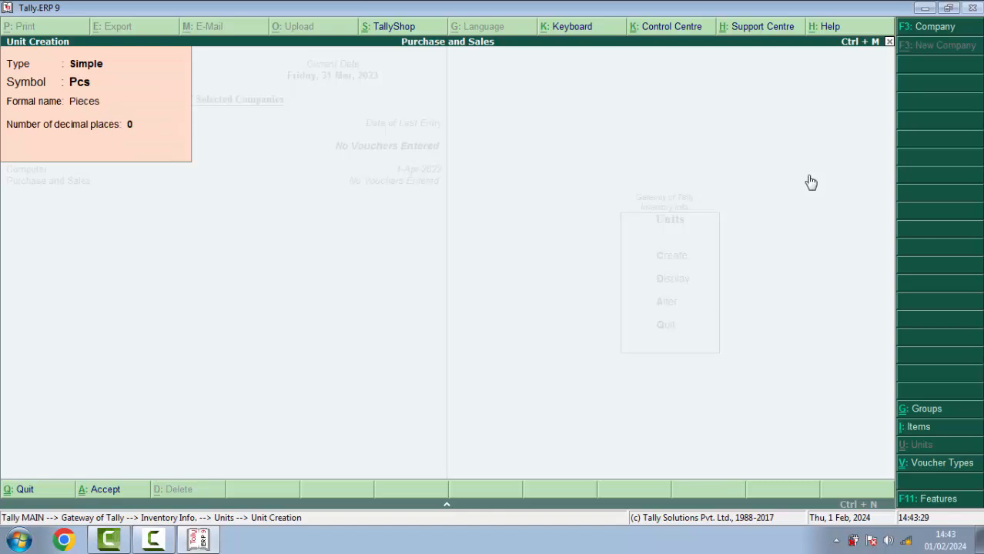
key(Escape)
key(Escape)
key(Up)
key(Return)
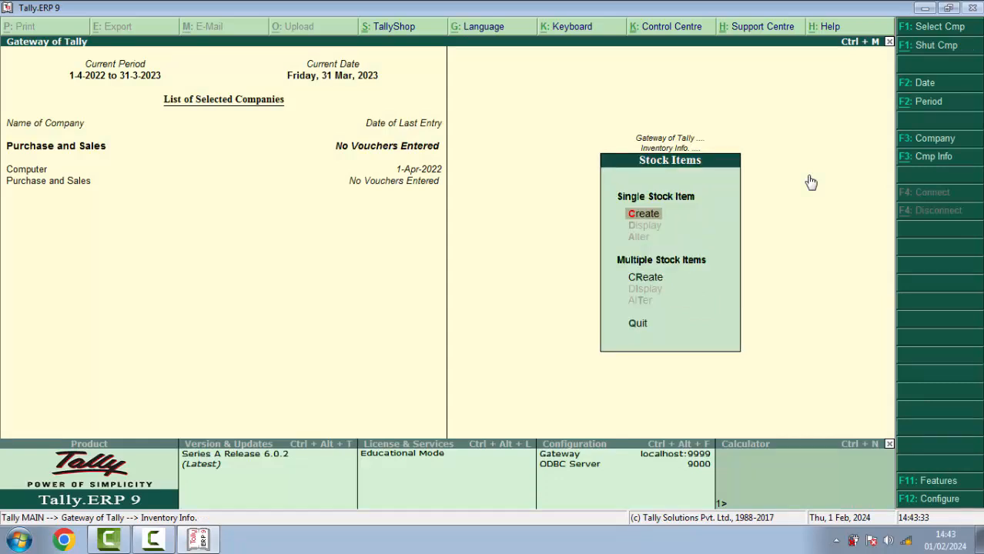
Create stock item 'LG Computer' under the Computer group in pcs
key(Return)
text(LG Computer)
key(Return)
key(Return)
key(Down)
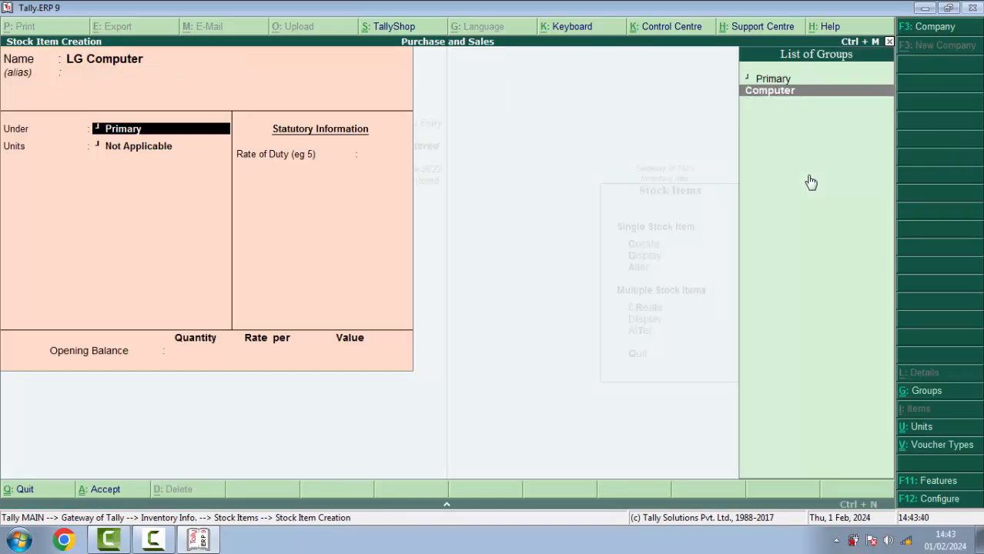
key(Return)
key(Down)
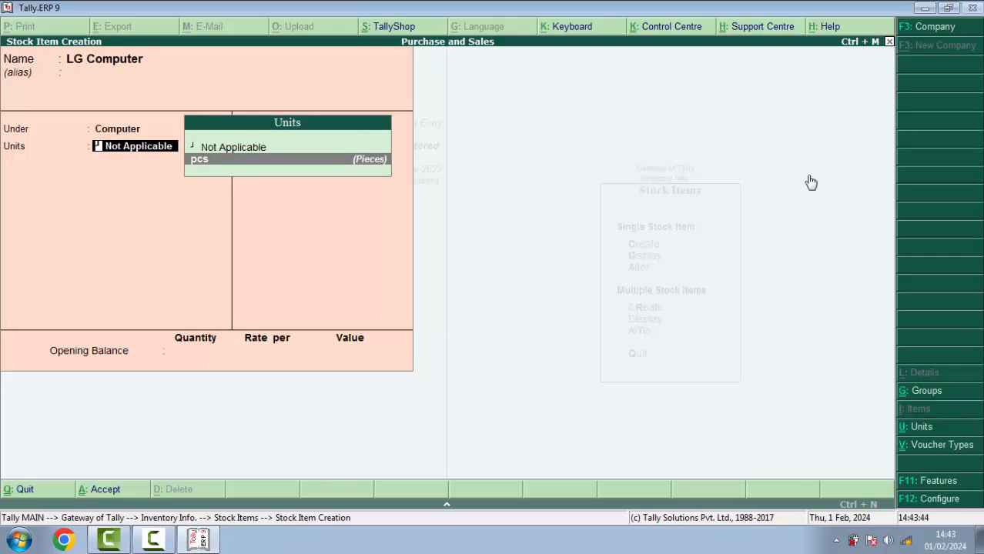
key(Return)
key(Return)
key(Return)
key(Return)
key(Return)
key(Return)
key(Return)
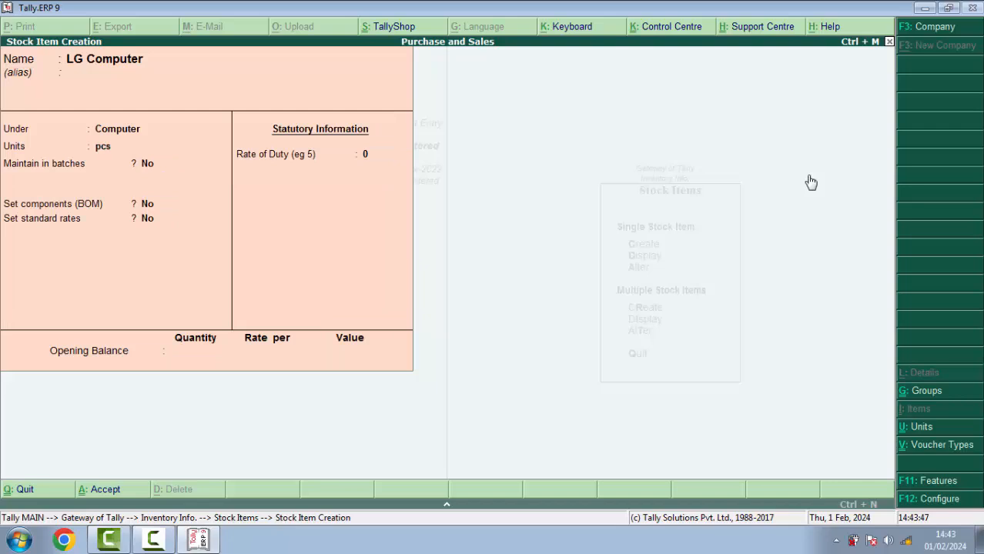
Create stock item 'HP Computer' under Computer in pcs and exit to the Gateway
text(H)
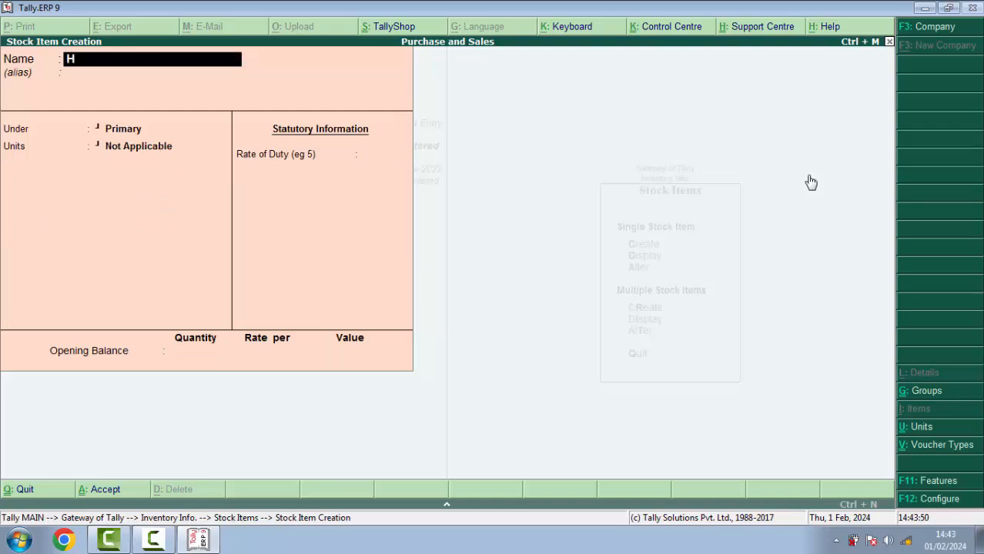
text(P Computer)
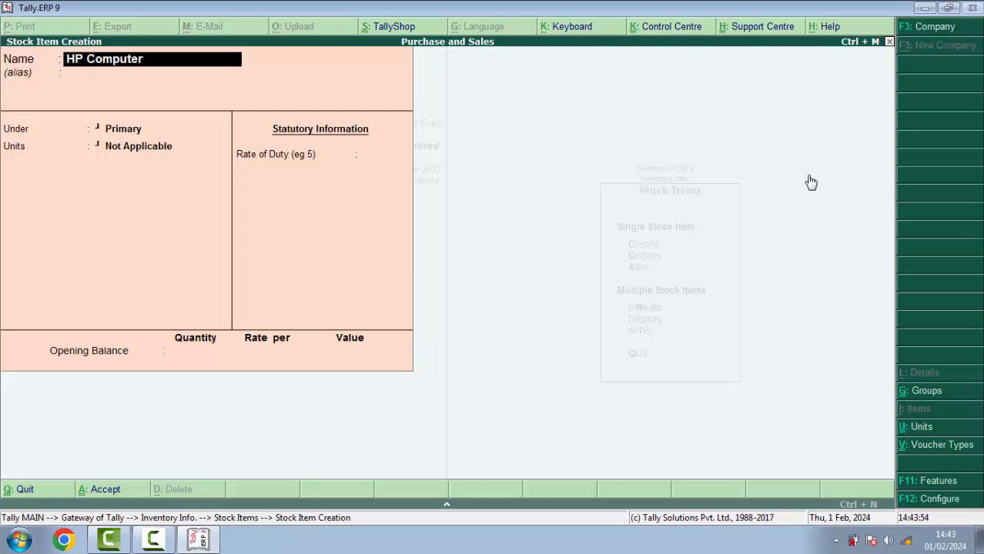
key(Return)
key(Down)
key(Return)
key(Return)
key(Return)
key(Return)
key(Return)
key(Return)
key(Return)
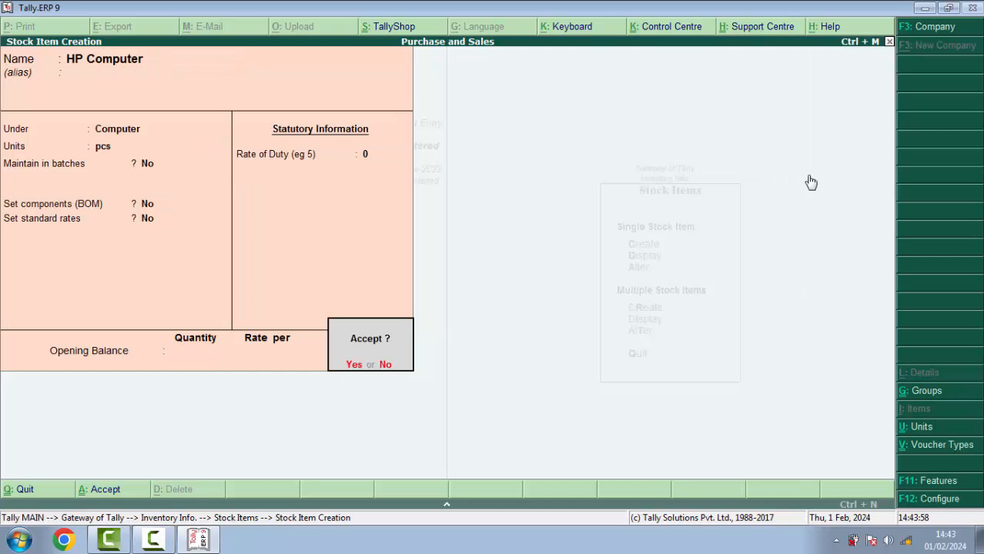
key(Escape)
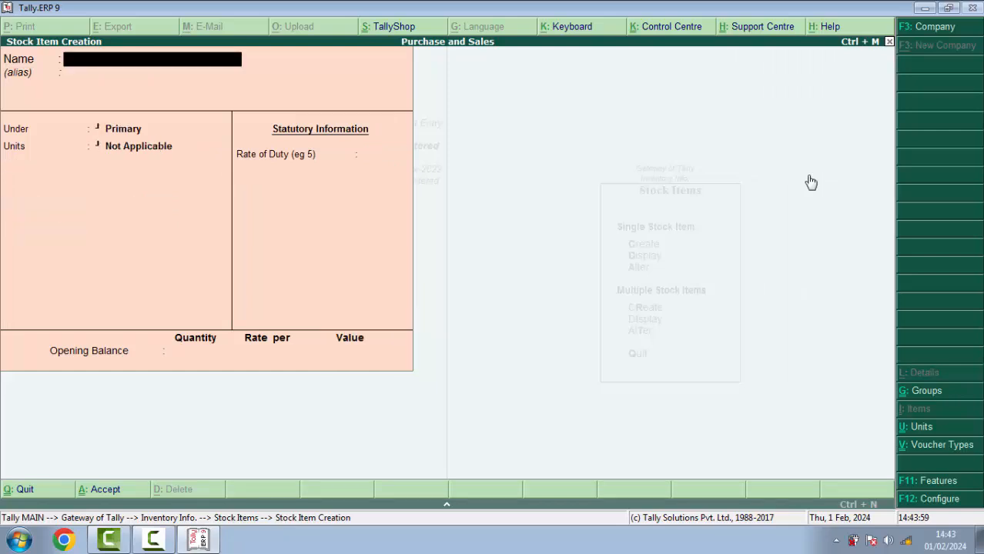
key(Return)
key(Escape)
key(Escape)
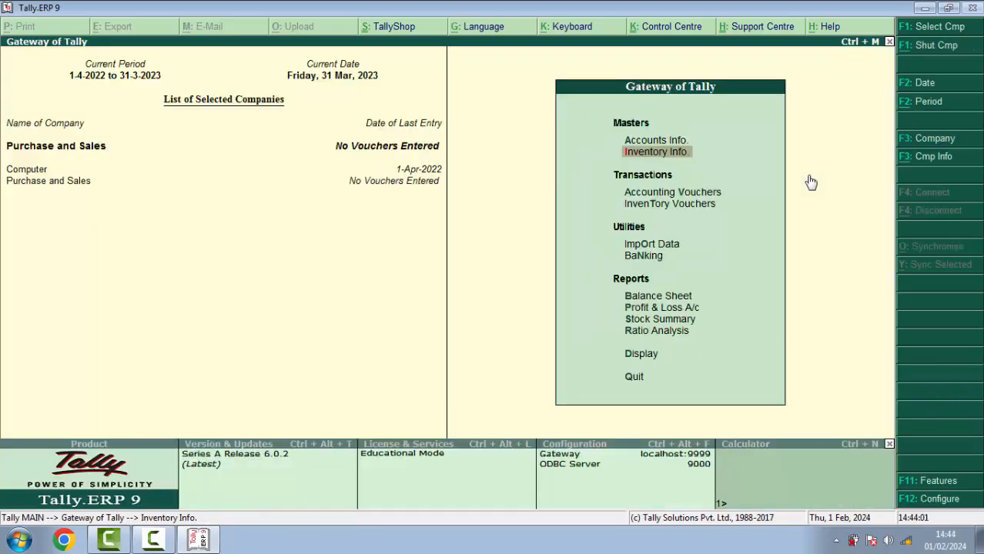
Open Accounting Vouchers and cycle through Contra, Payment, Receipt and Sales voucher types
key(Down)
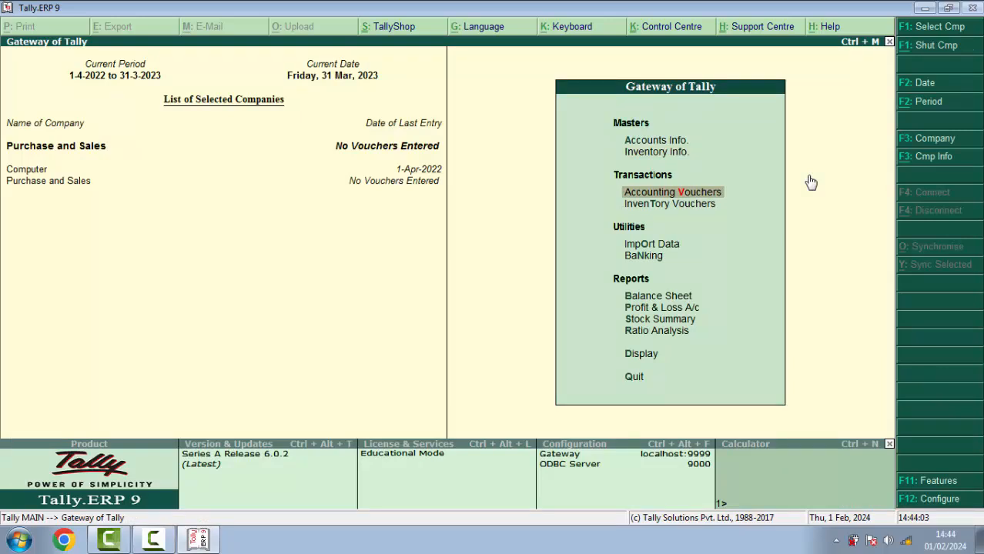
key(Return)
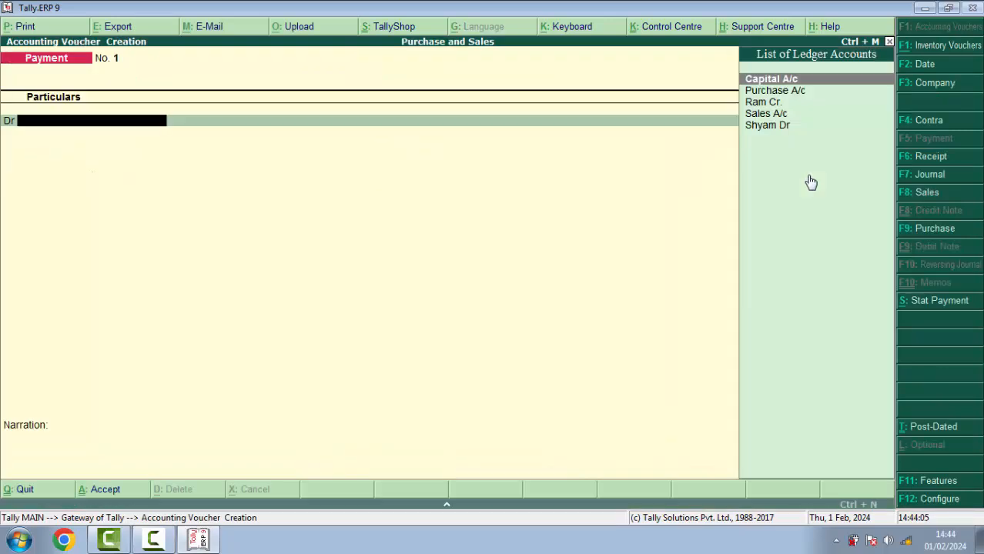
key(F4)
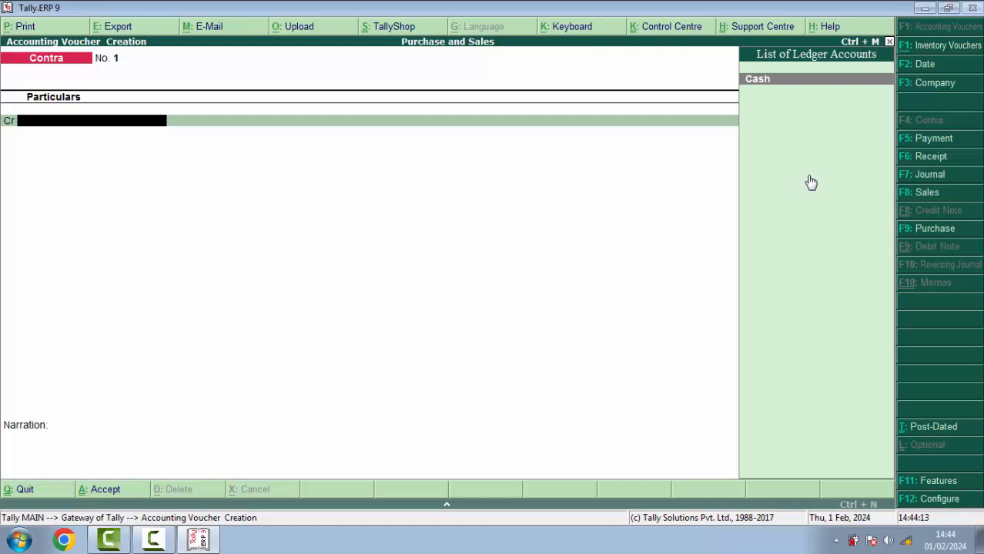
key(F5)
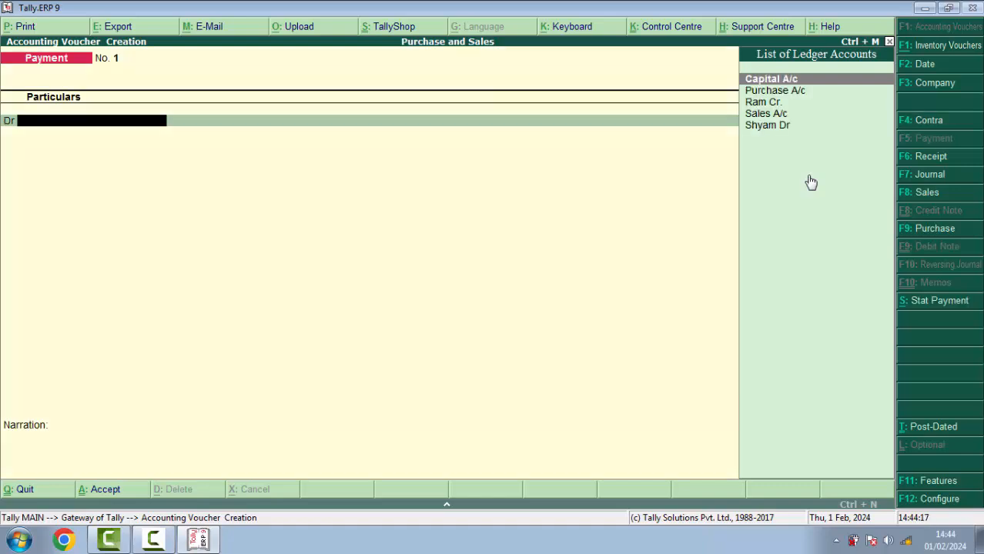
key(F6)
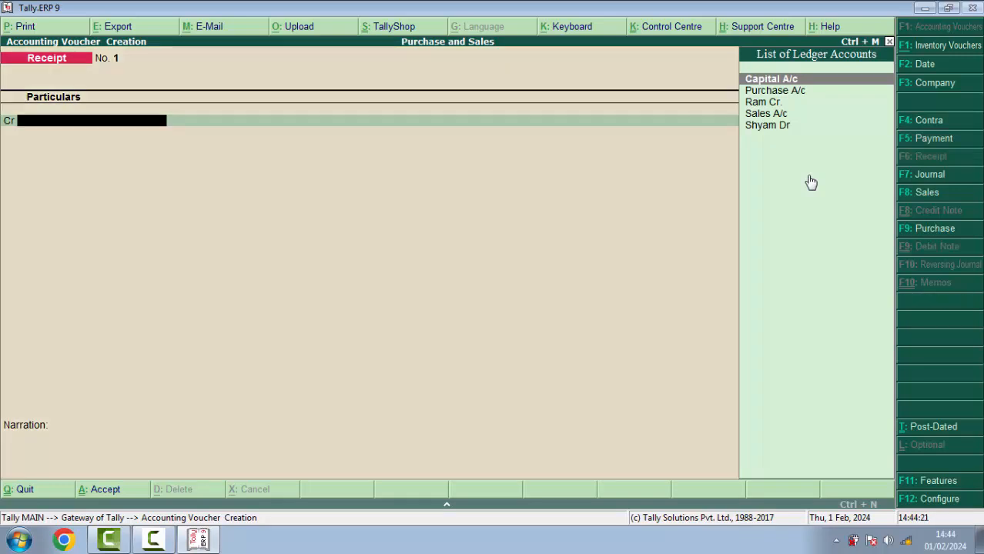
key(F8)
Start a Purchase voucher with the creditor ledger as the supplier party
click(923, 228)
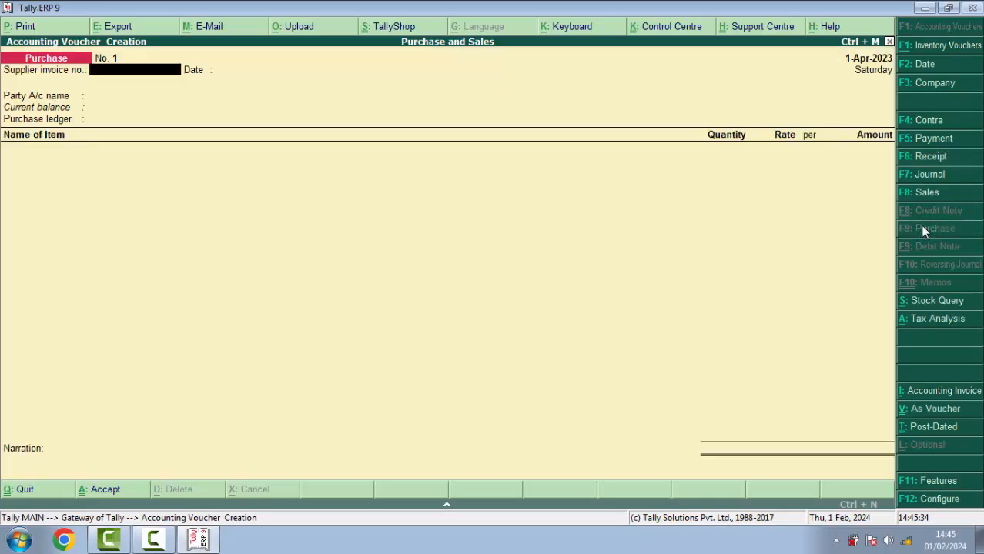
key(Return)
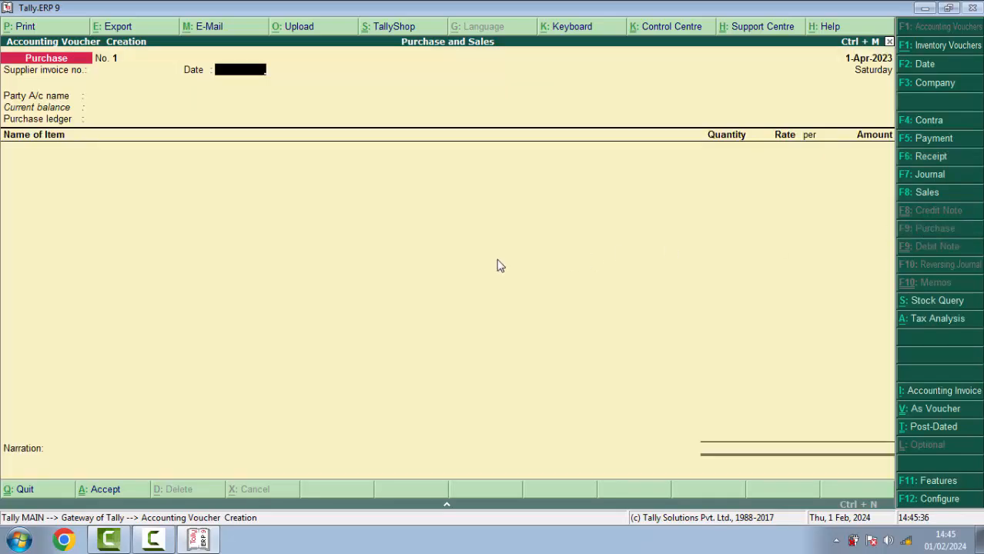
key(Return)
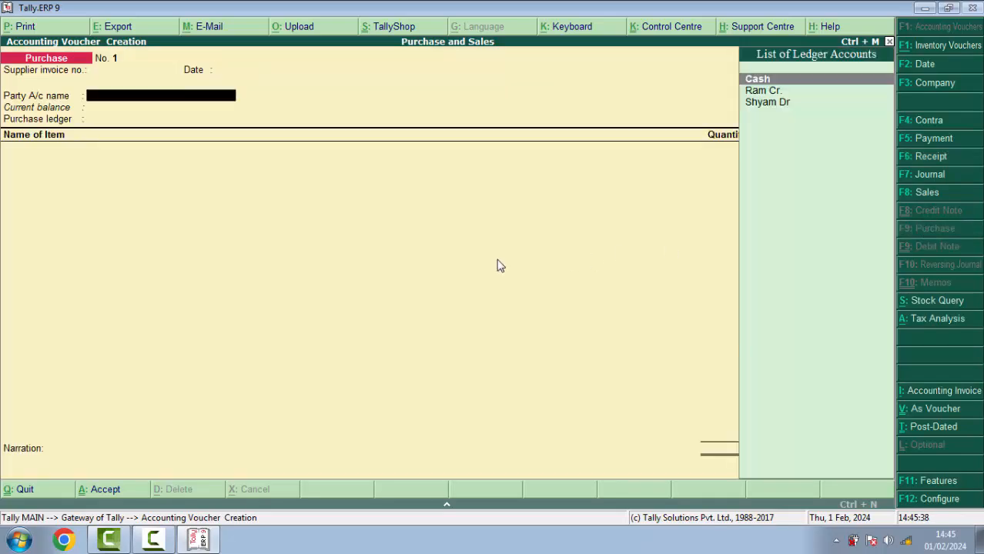
key(Down)
key(Return)
key(Return)
key(Return)
key(Return)
key(Return)
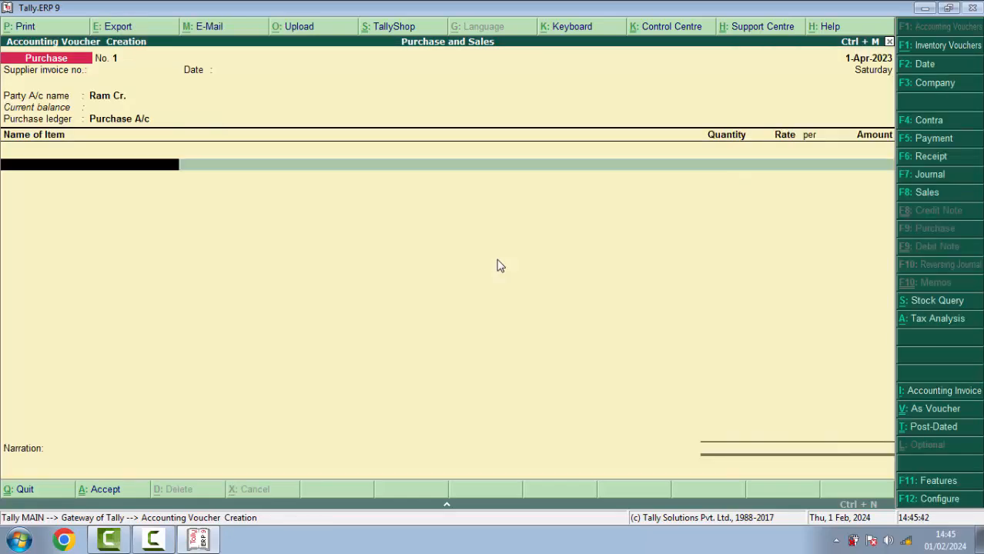
Add LG Computer, 20 pcs at 12,000, as the first purchase item
text(L)
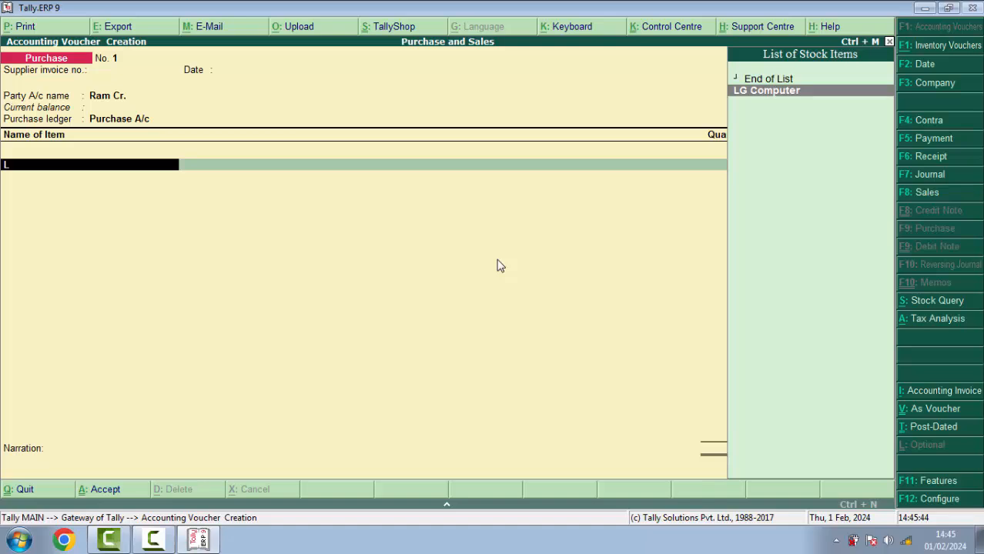
key(BackSpace)
text(L)
key(Return)
text(20)
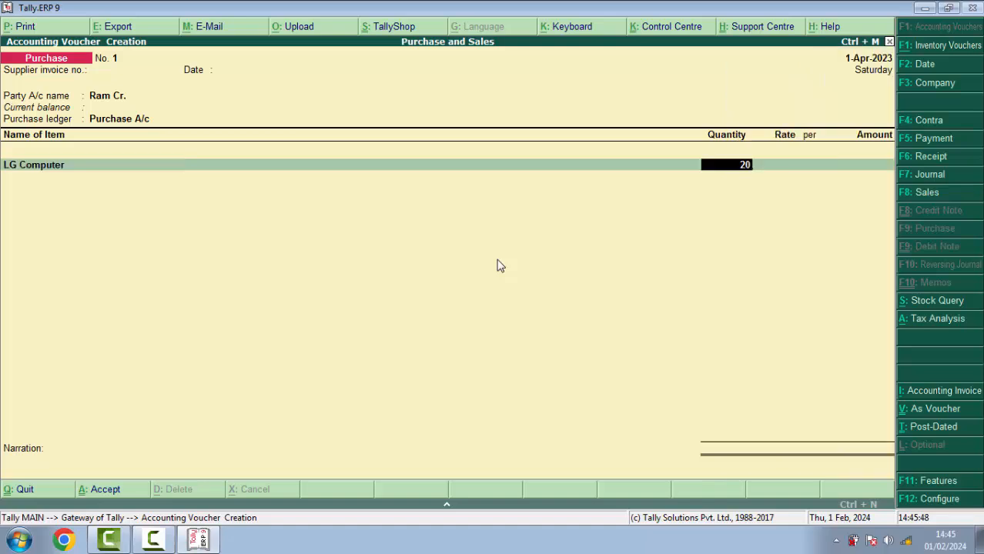
key(Return)
text(12000)
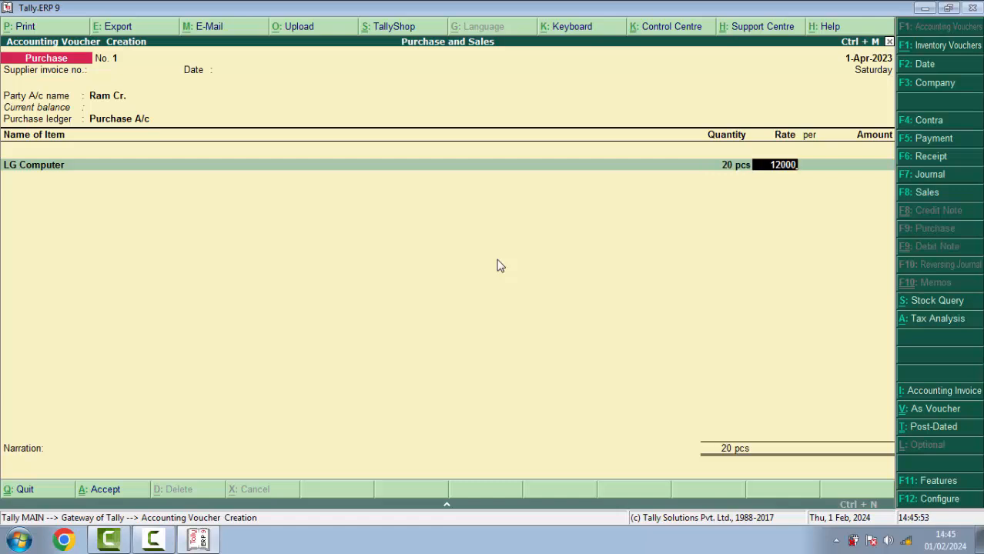
key(Return)
key(Return)
key(Return)
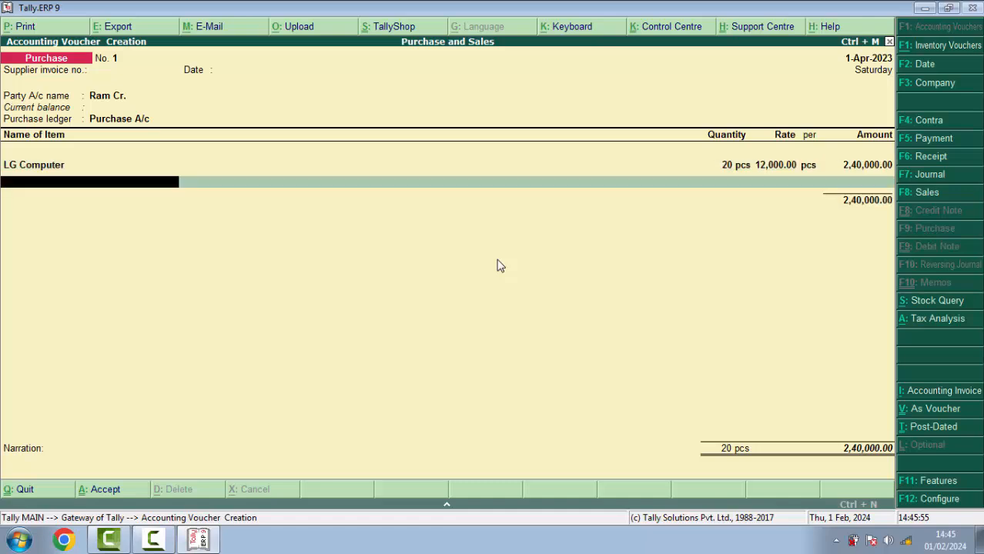
Add HP Computer, 20 pcs at 13,000, and finish the 5,00,000 purchase voucher
text(H)
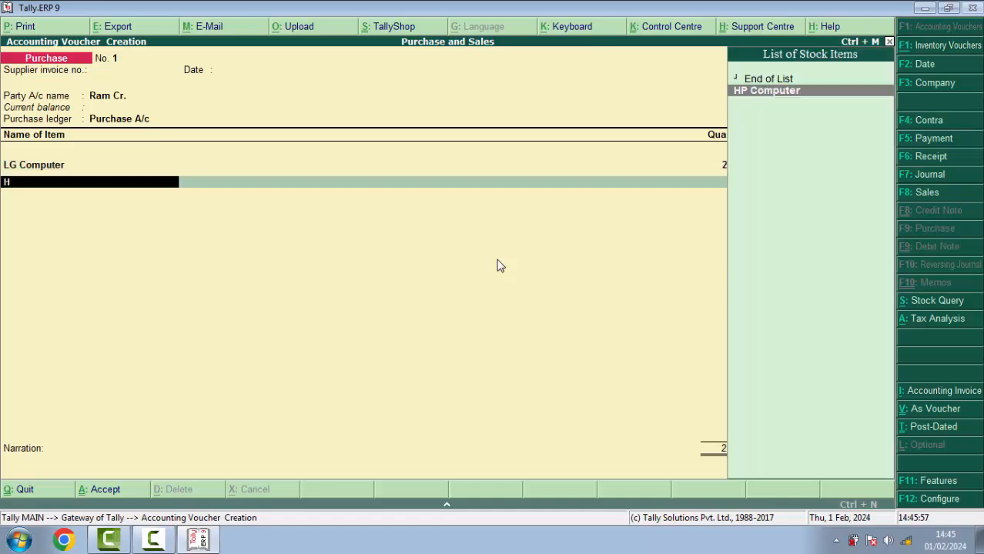
key(Return)
text(20 pcs)
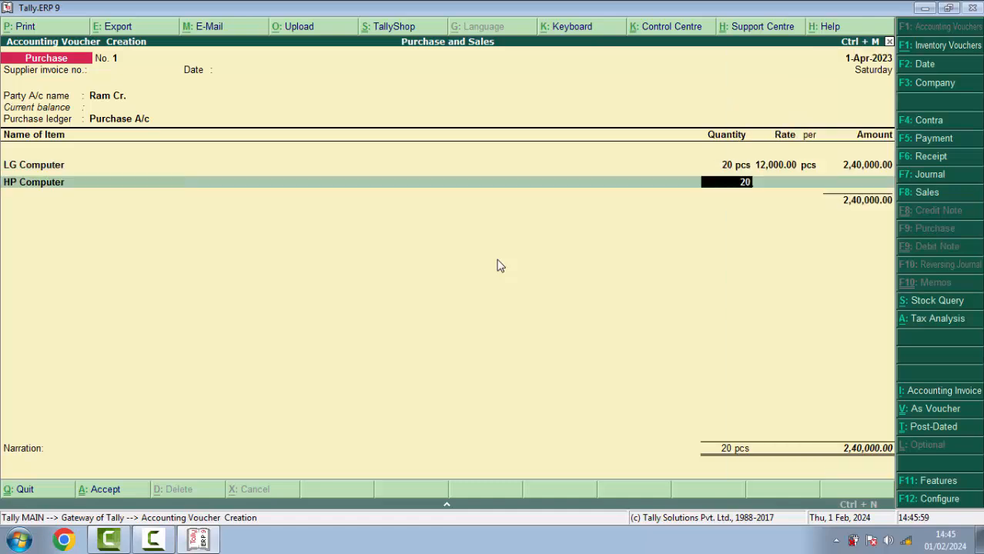
key(Return)
text(13000)
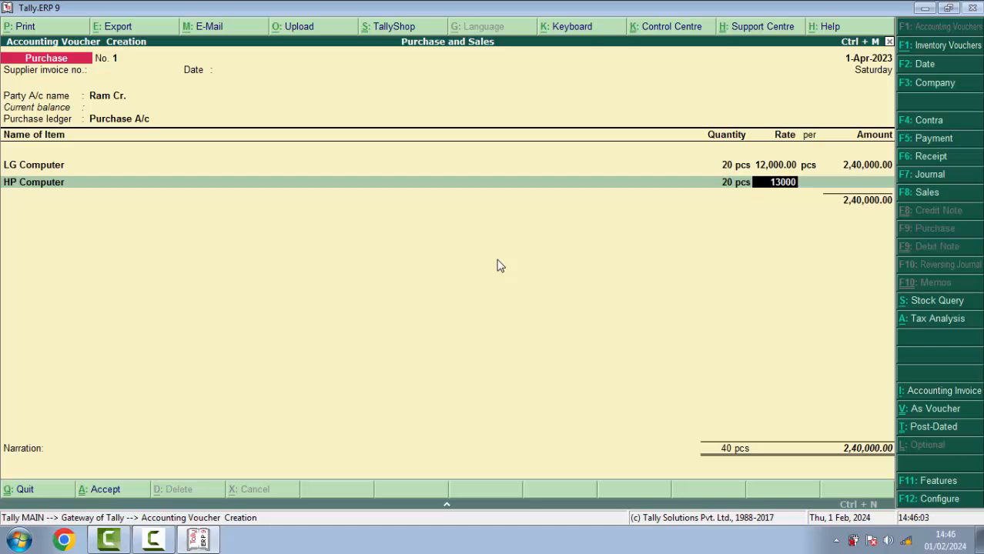
key(Return)
key(Return)
key(Return)
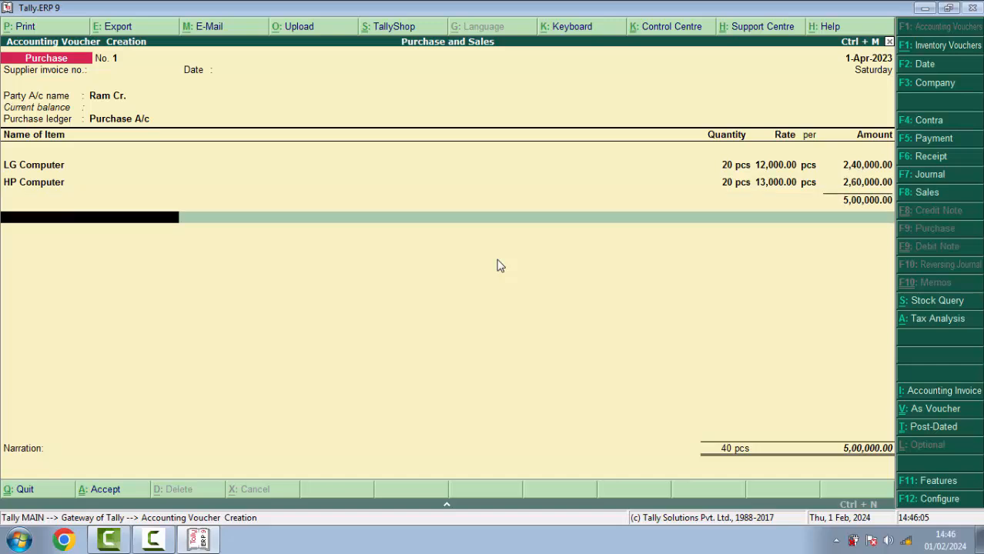
key(Return)
key(Return)
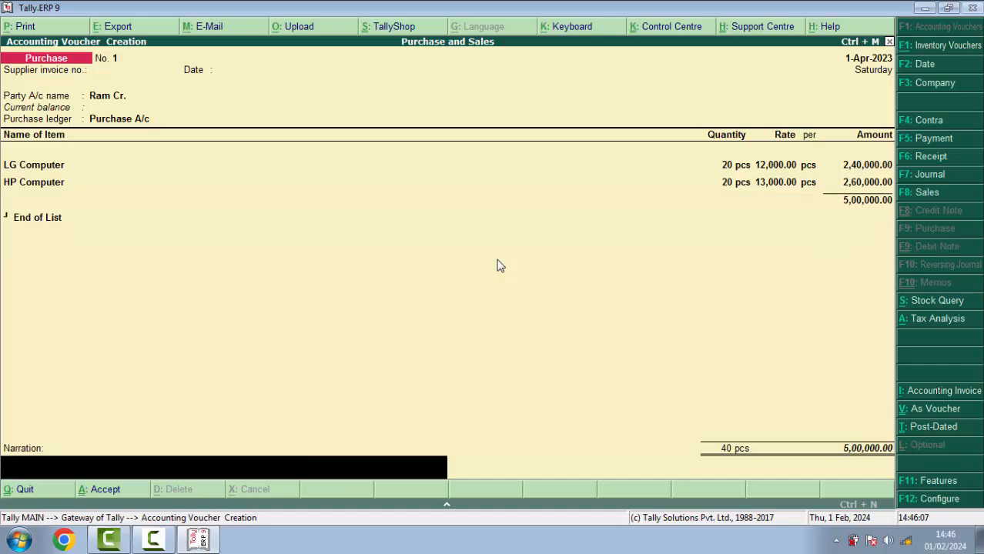
key(Return)
key(Return)
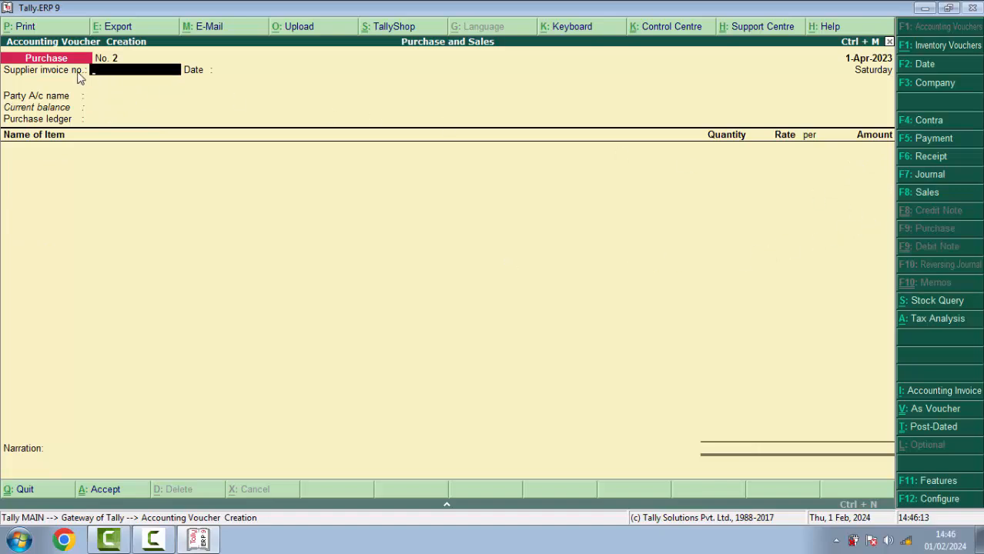
Start a Sales voucher with the debtor as party and Sales A/c as ledger
click(927, 194)
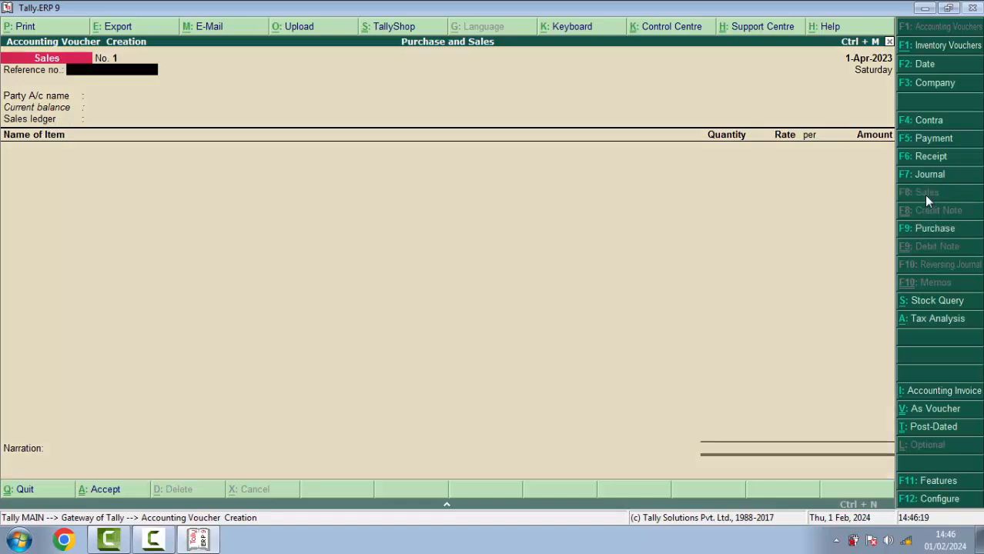
key(Return)
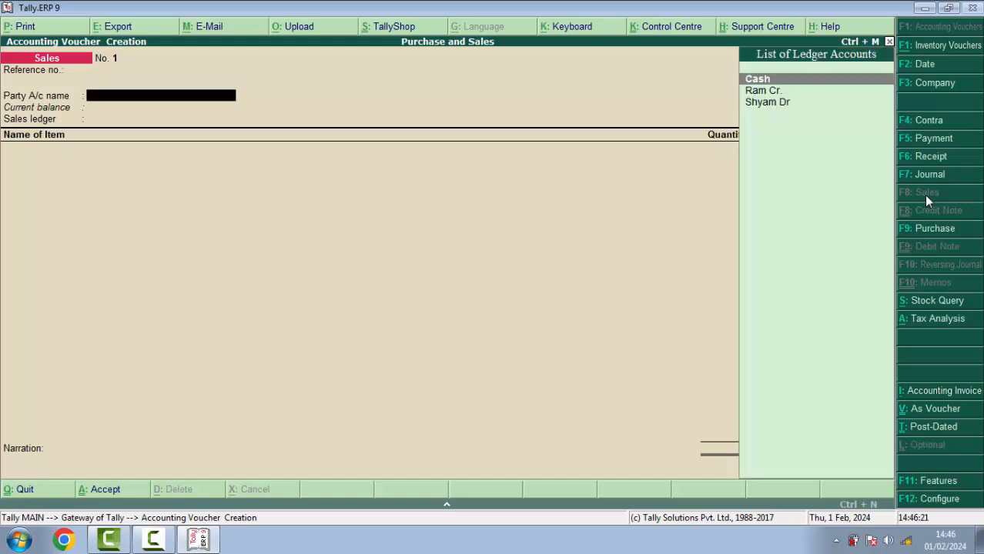
key(Down)
key(Down)
key(Return)
key(Return)
key(Return)
key(Return)
key(Return)
key(Return)
key(Return)
key(Return)
key(Return)
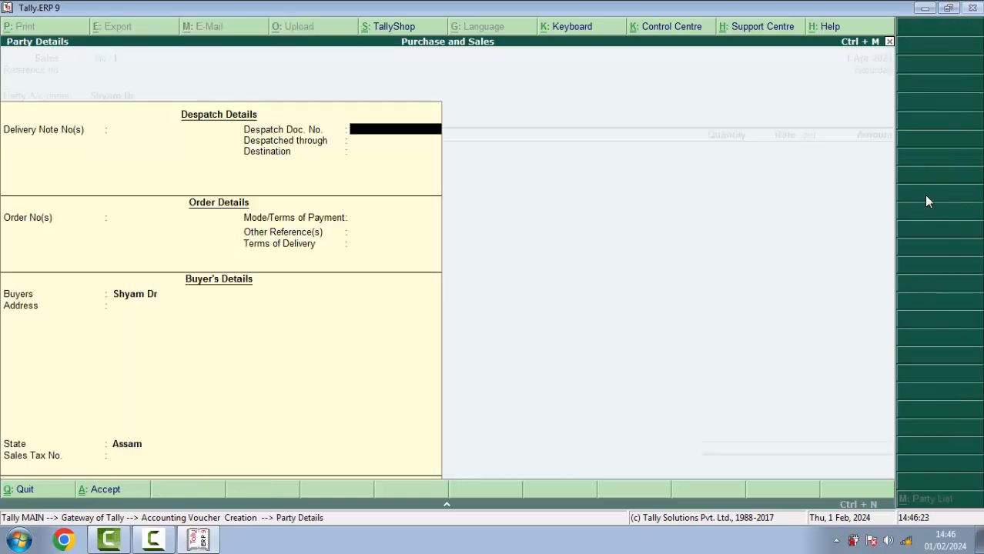
key(Return)
key(Return)
key(Return)
key(Return)
key(Return)
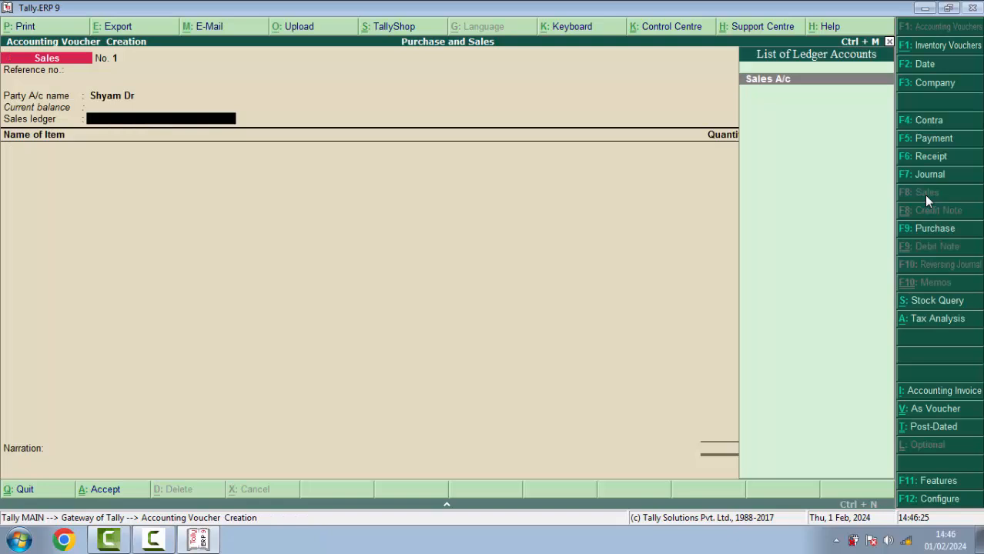
key(Return)
Add HP Computer, 18 pcs at 18,000, as the first sales item
text(C)
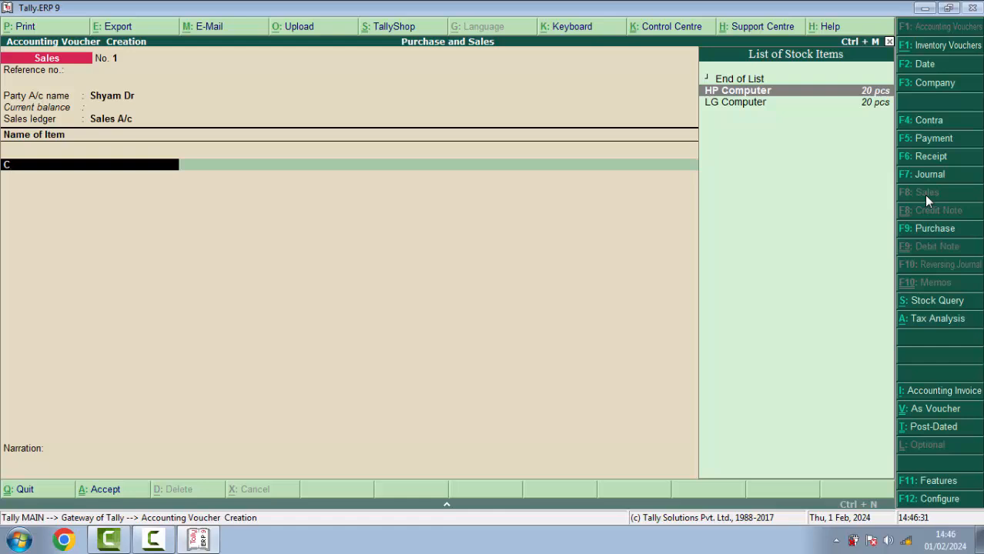
key(Return)
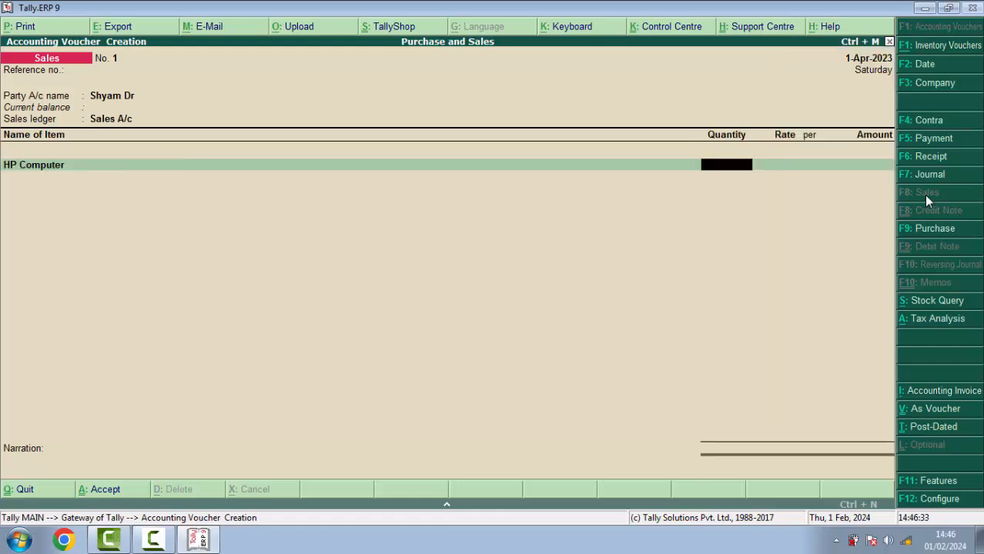
text(18)
key(Return)
text(1)
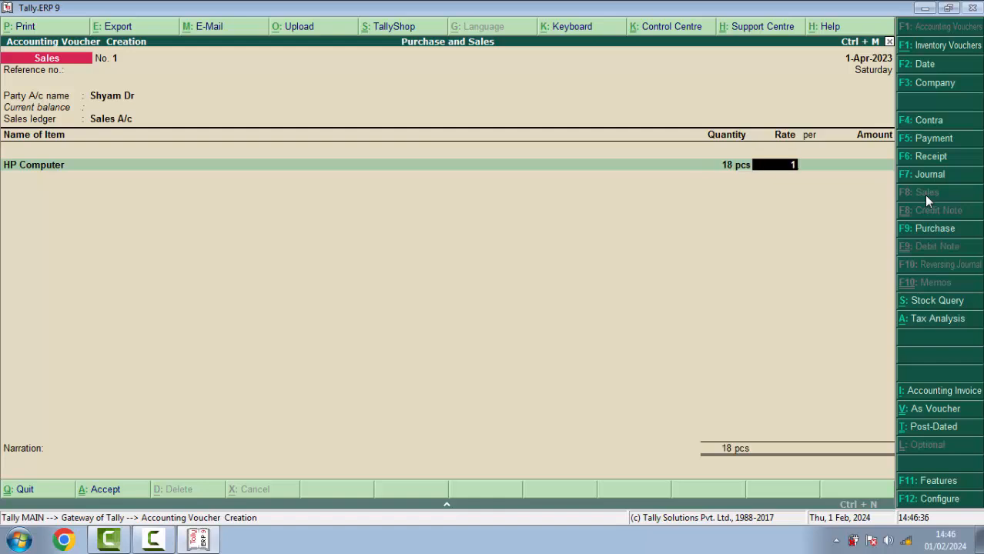
text(8000)
key(Return)
key(Return)
key(Return)
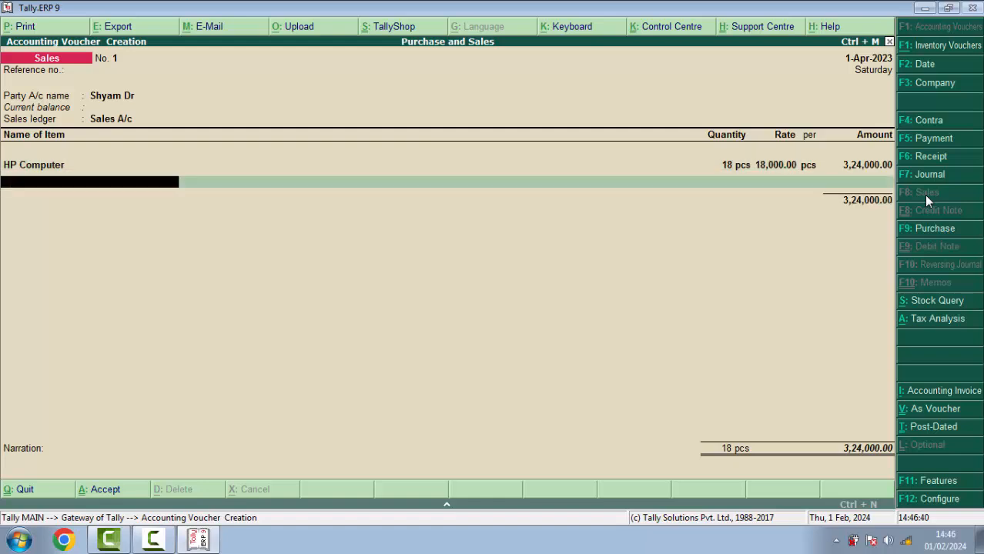
Add LG Computer, 20 pcs at 19,000, completing Sales voucher No. 1 for 7,04,000
text(L)
key(Return)
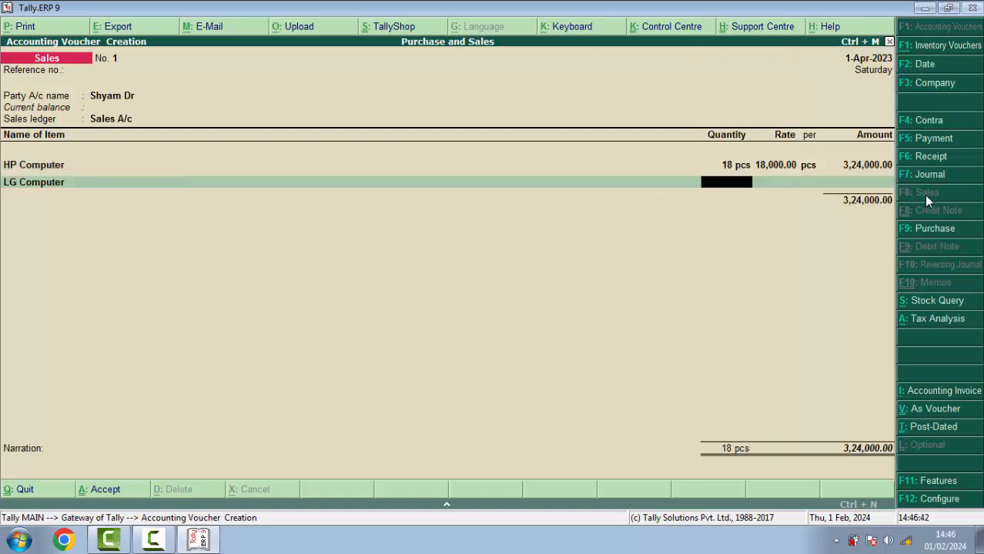
text(20)
key(Return)
text(19)
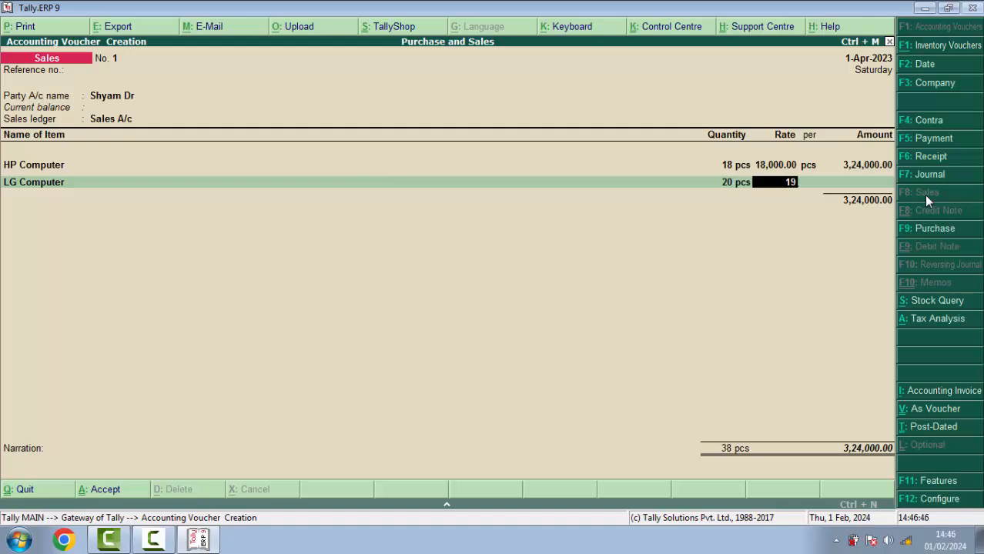
text(,00000)
key(Return)
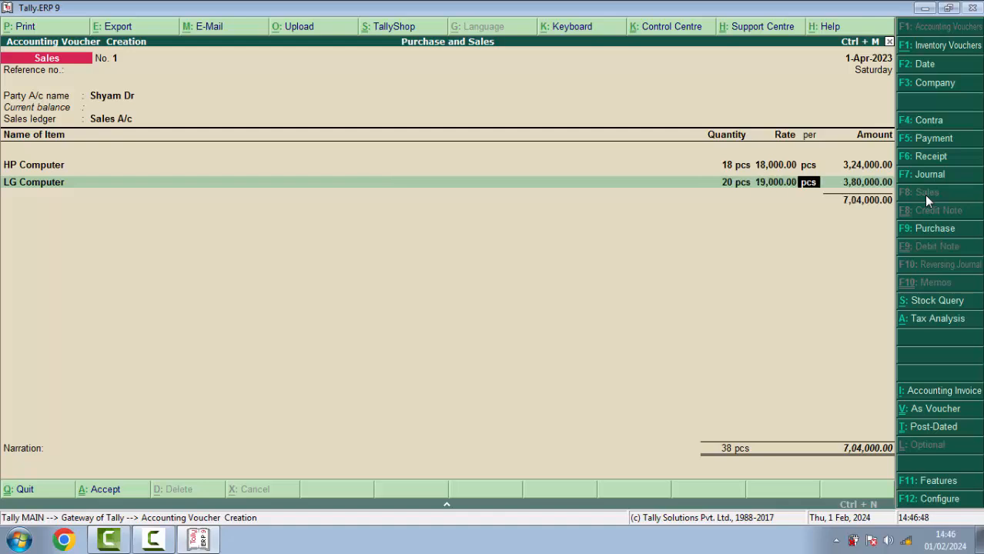
key(Return)
key(Return)
key(Return)
key(Return)
key(Return)
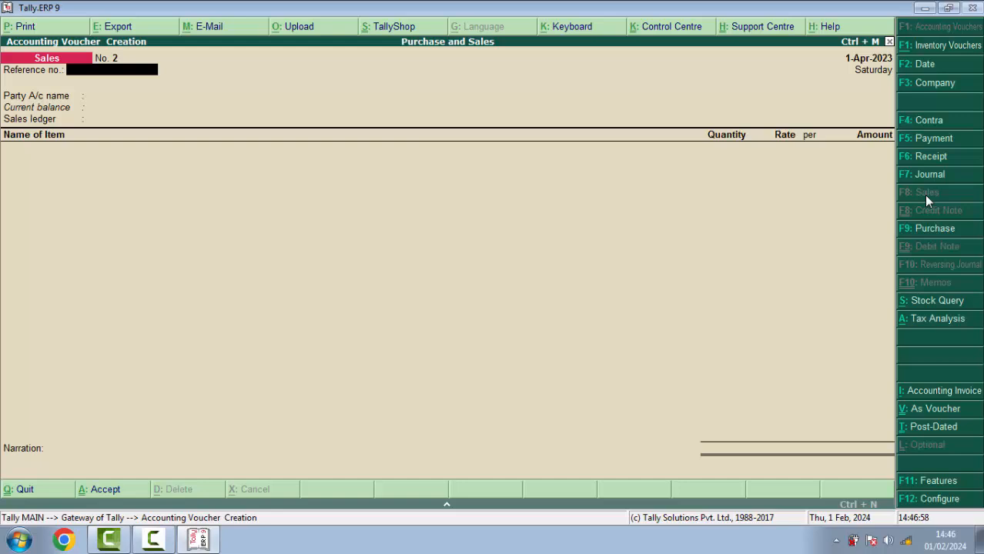
Save Receipt No. 2 crediting the debtor and debiting Cash 7,04,000
key(F6)
key(Down)
key(Down)
key(Down)
key(Up)
key(Down)
key(Down)
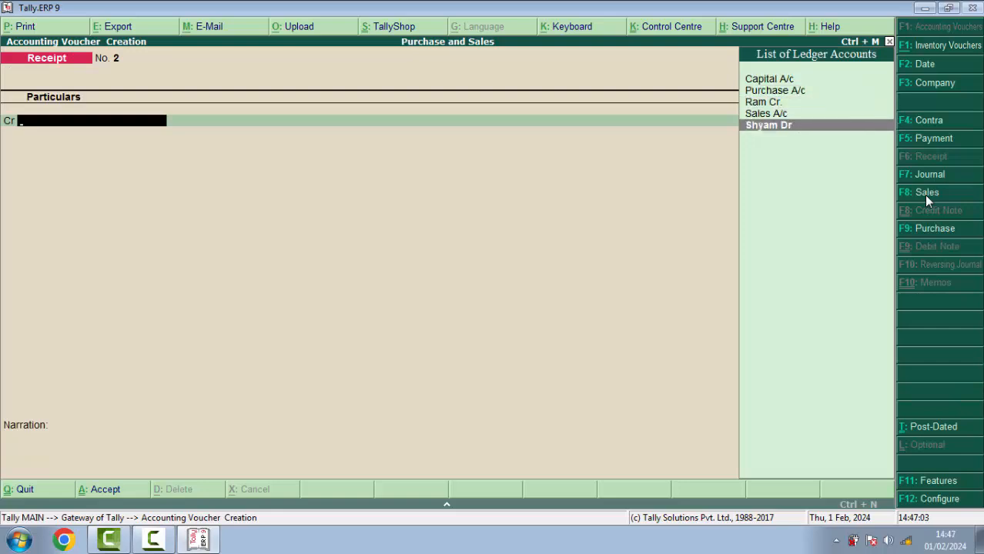
key(Return)
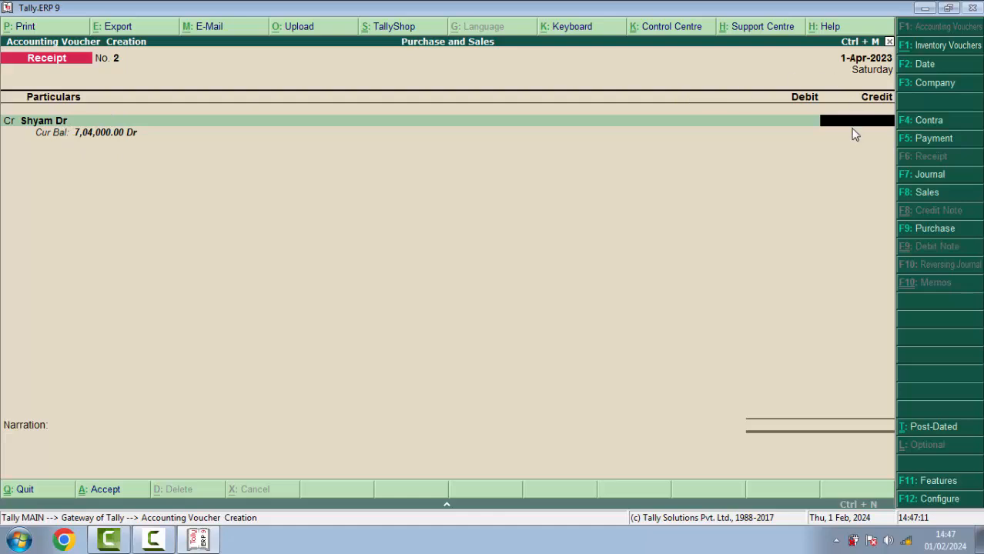
text(704000)
key(Return)
key(Return)
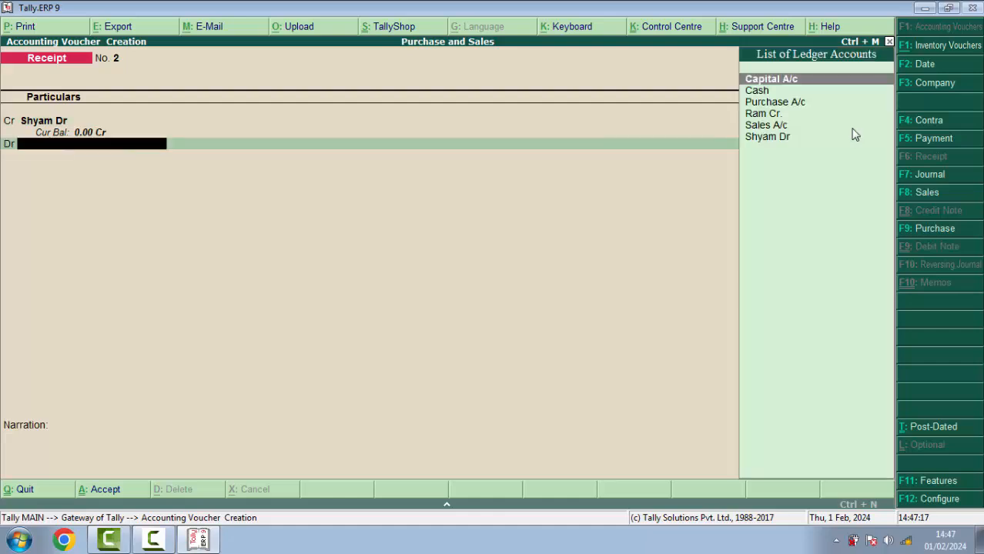
key(Return)
key(Return)
key(Return)
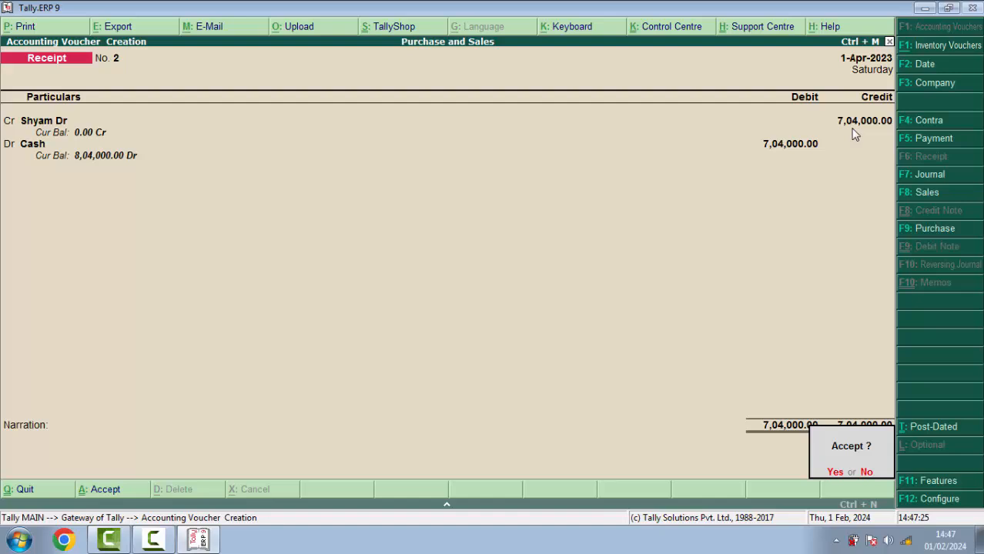
key(Return)
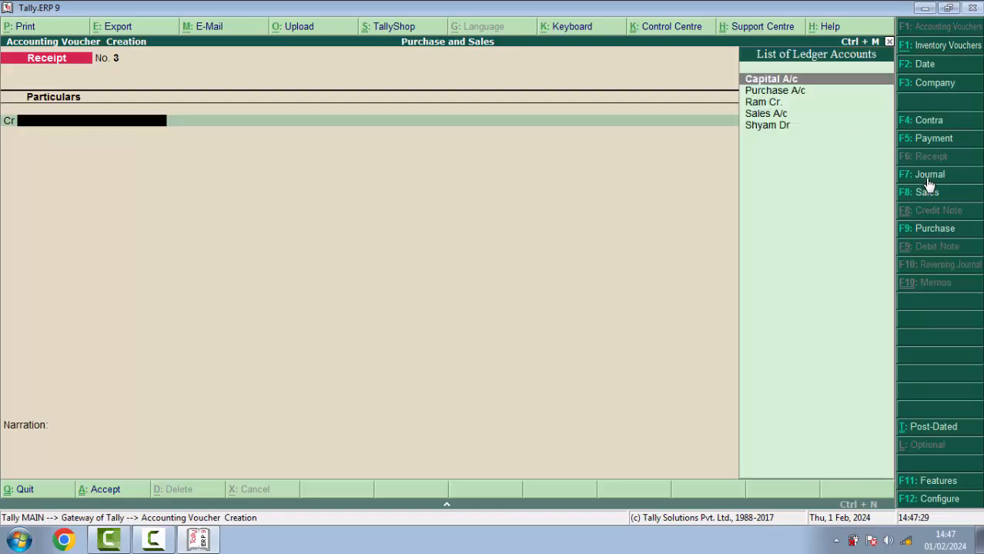
Save Payment No. 1 paying the creditor 5,00,000 from Cash, then return to Gateway of Tally
key(F5)
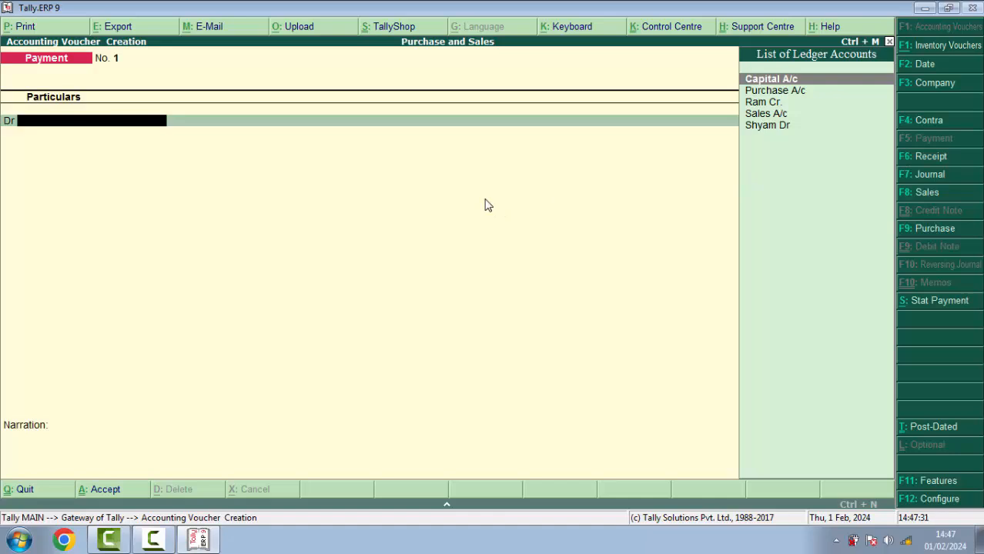
key(Down)
key(Down)
key(Down)
key(Down)
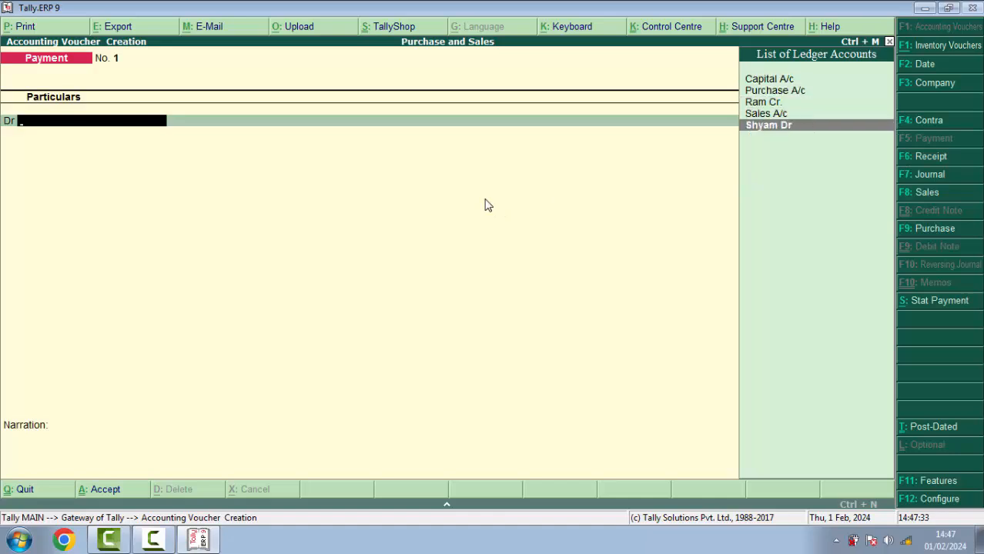
key(Up)
key(Up)
key(Return)
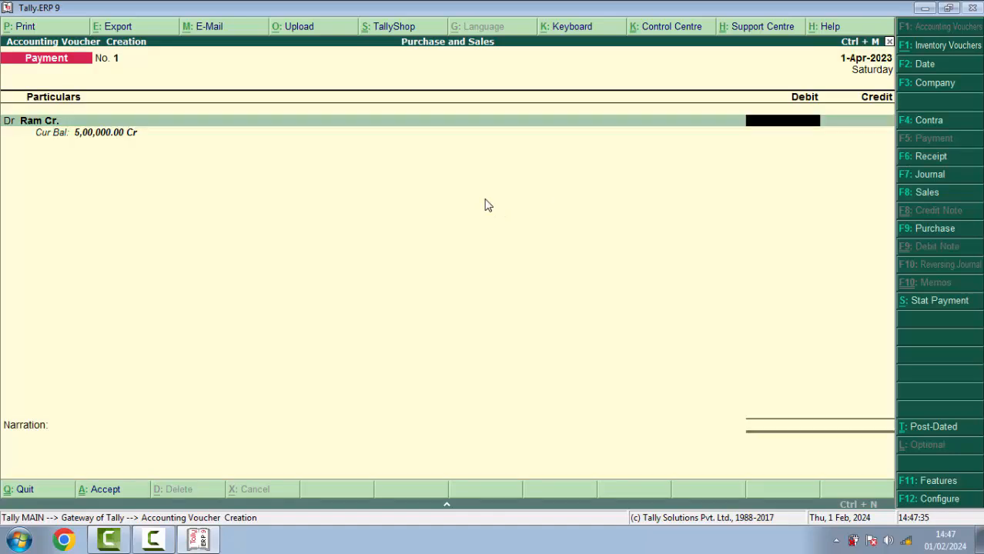
text(500000)
key(Return)
key(Return)
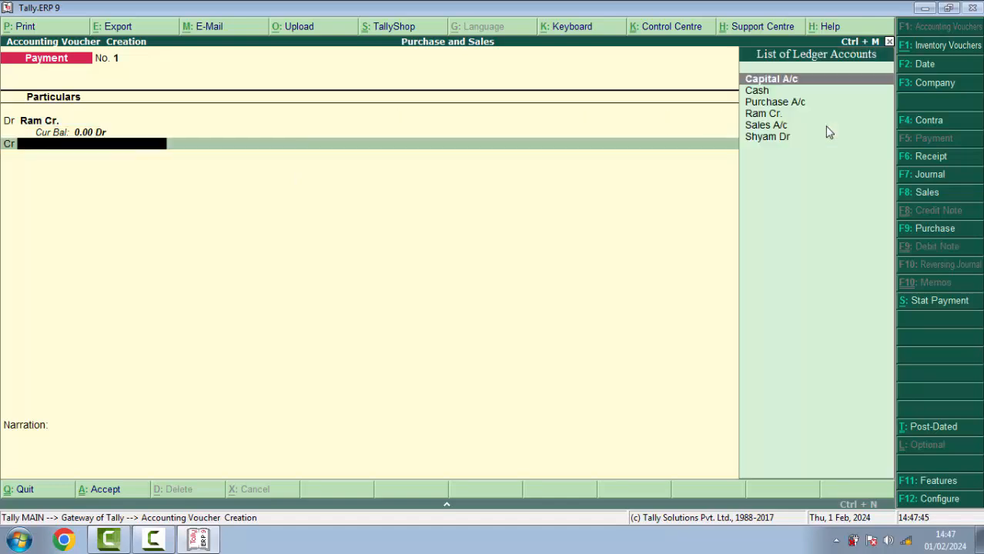
key(Return)
key(Return)
key(Return)
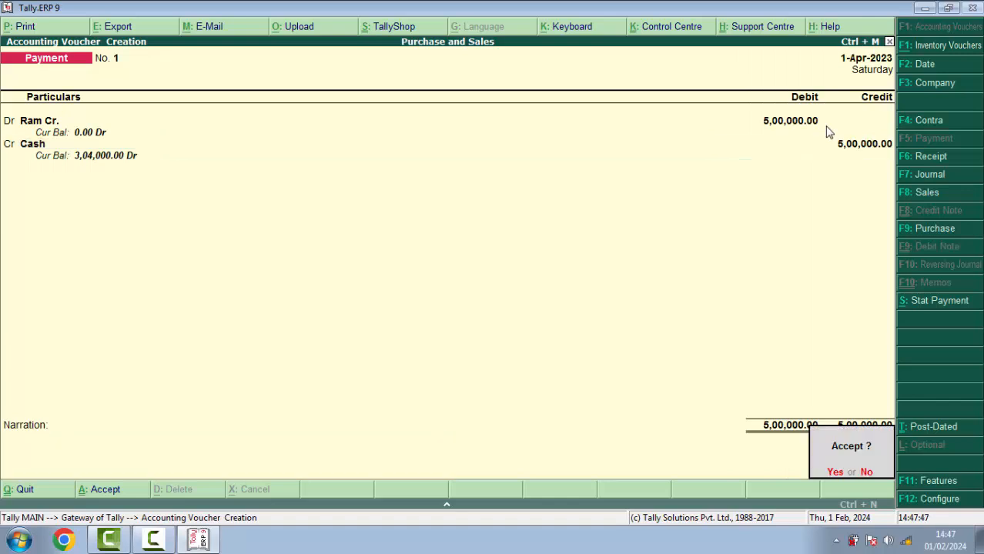
key(Return)
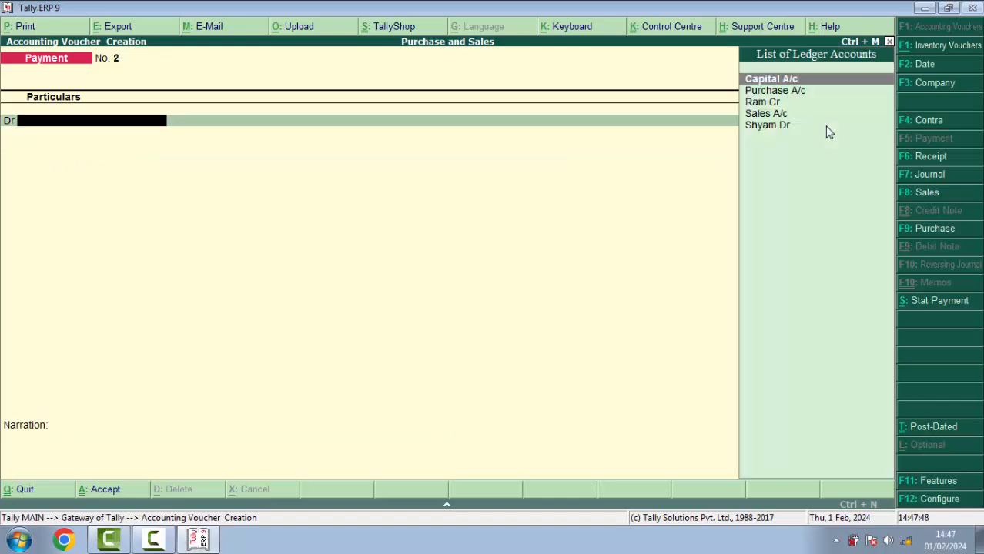
key(Escape)
key(Return)
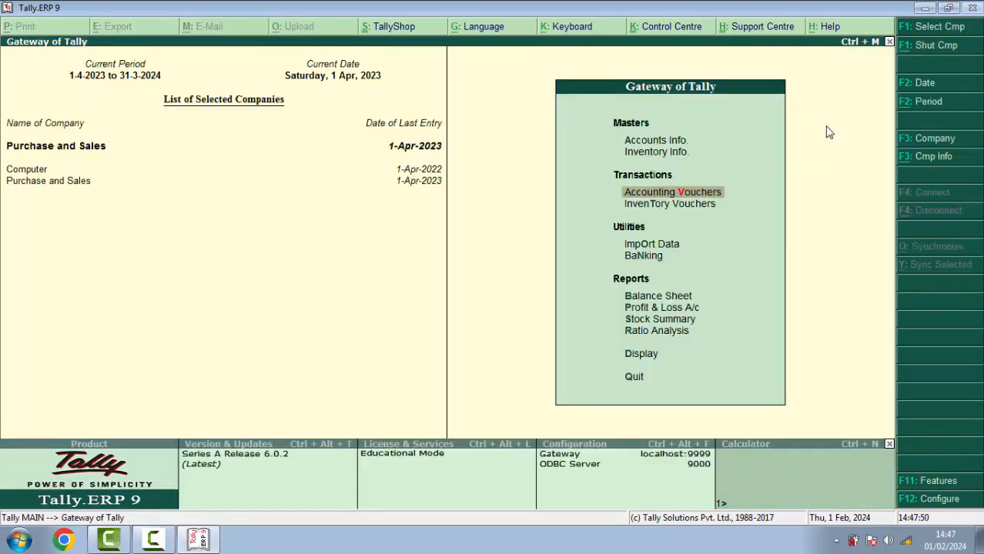
key(Down)
key(Down)
key(Down)
key(Down)
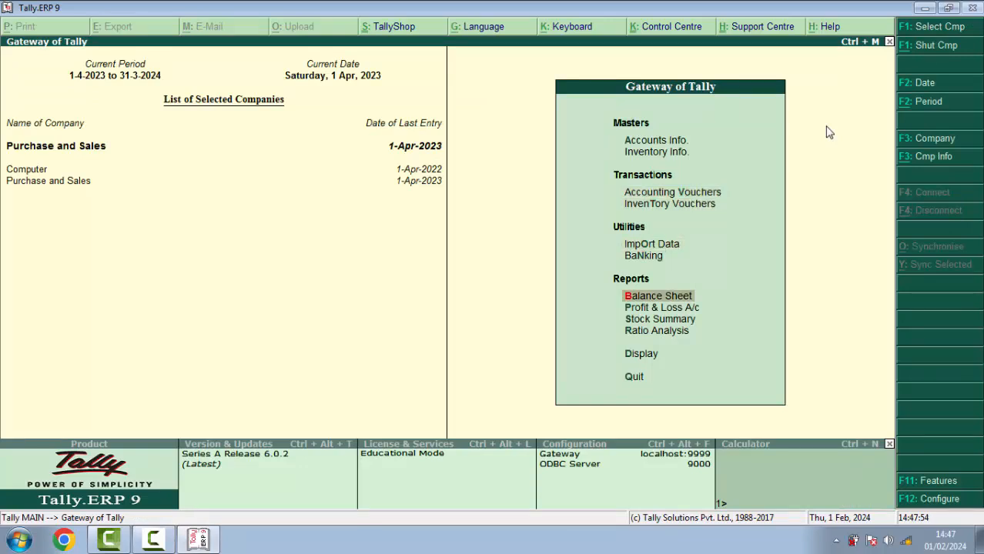
key(Return)
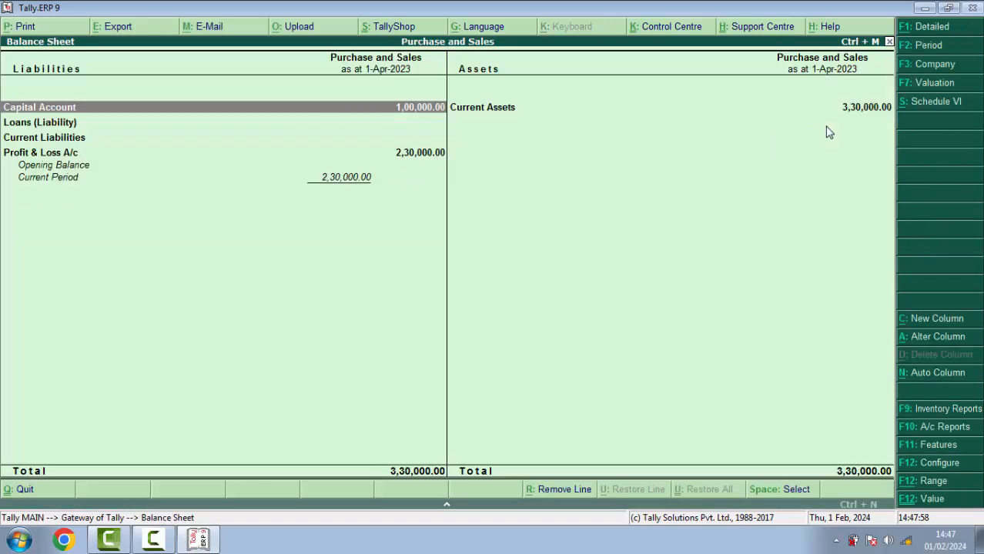
key(alt+F1)
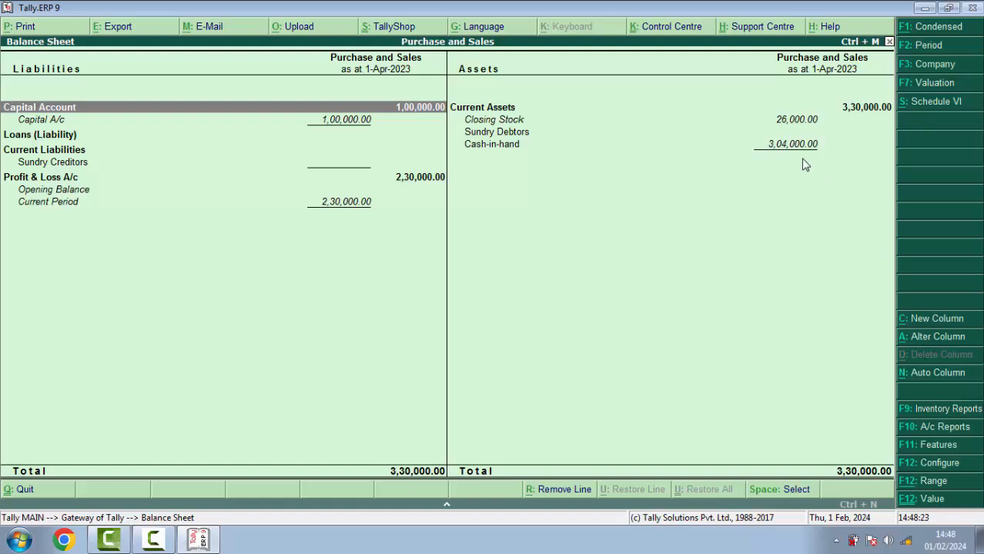
key(Escape)
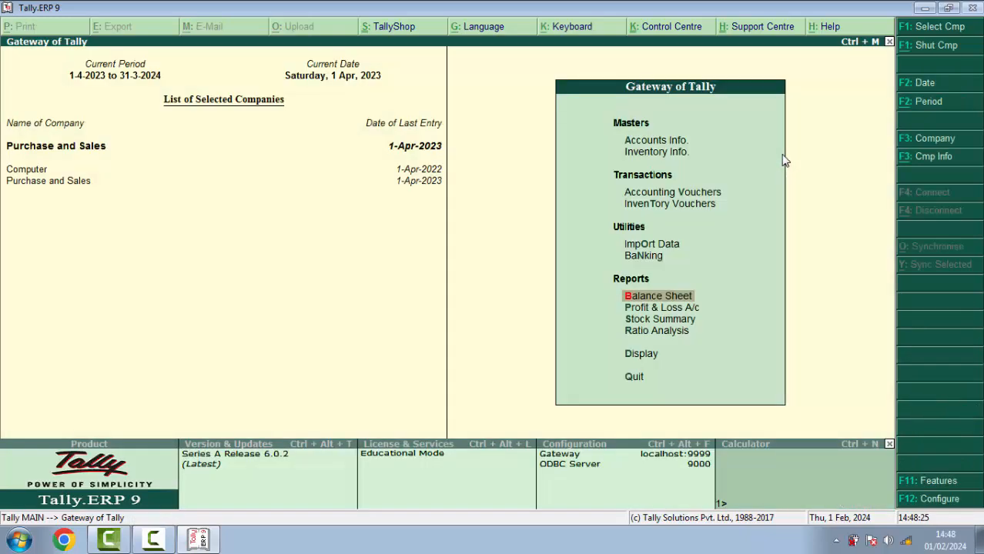
key(Down)
key(Down)
key(Return)
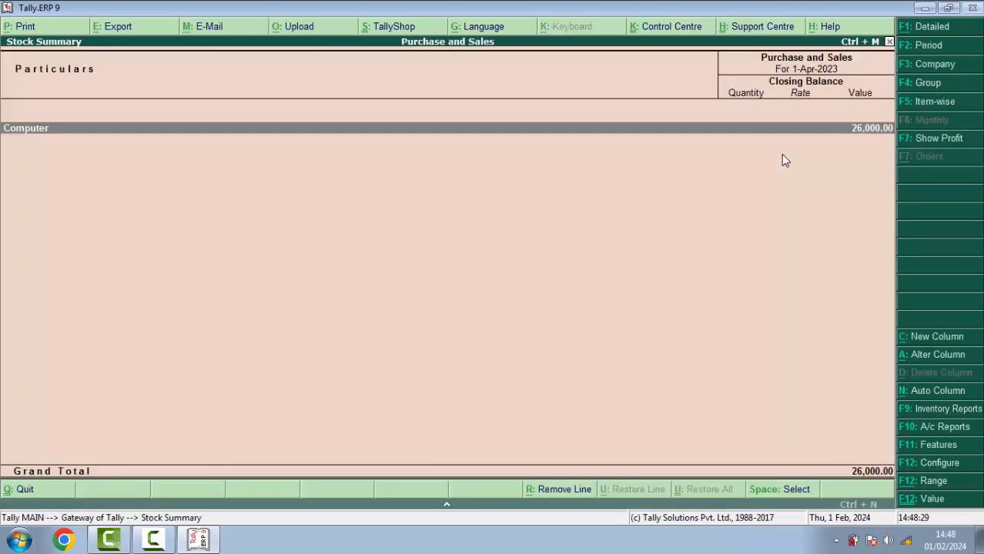
key(Return)
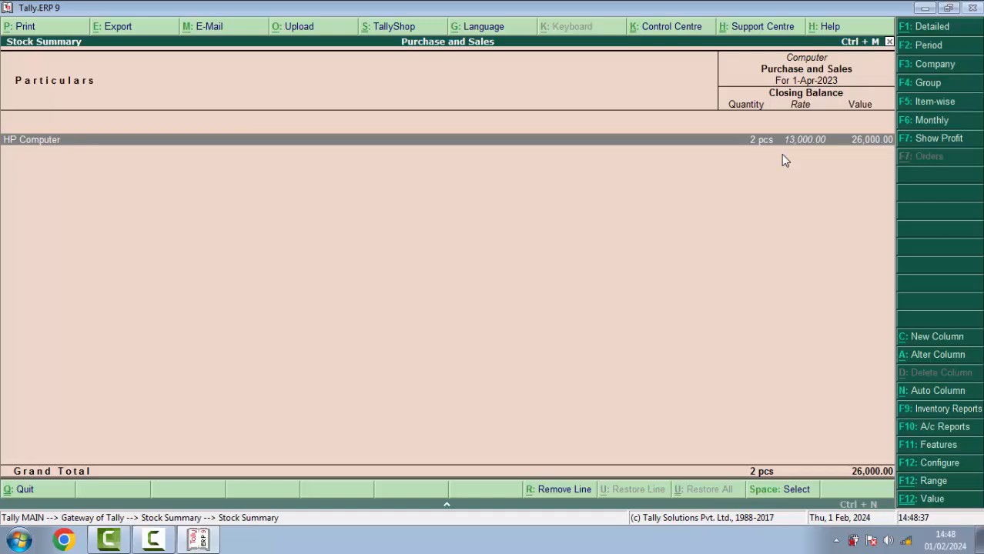
key(Escape)
key(Escape)
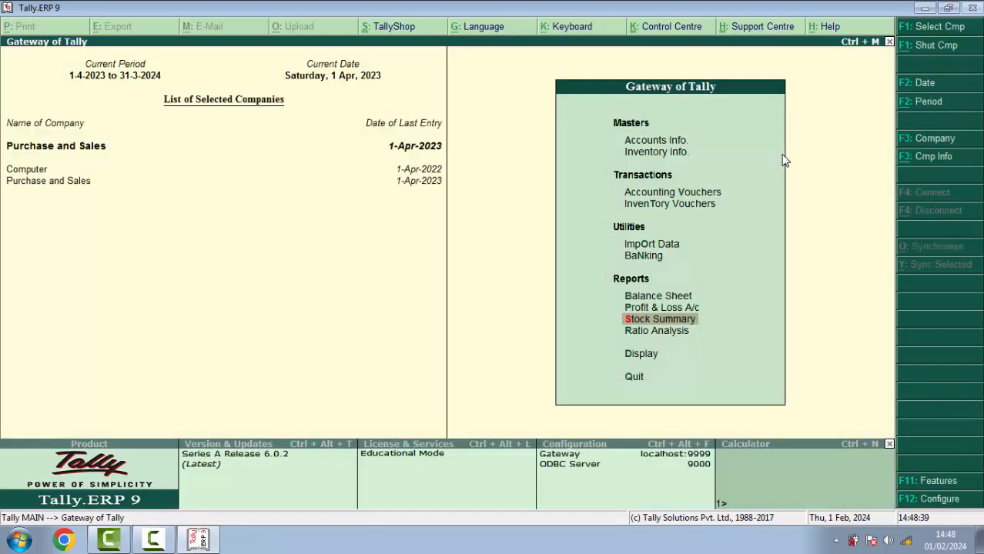